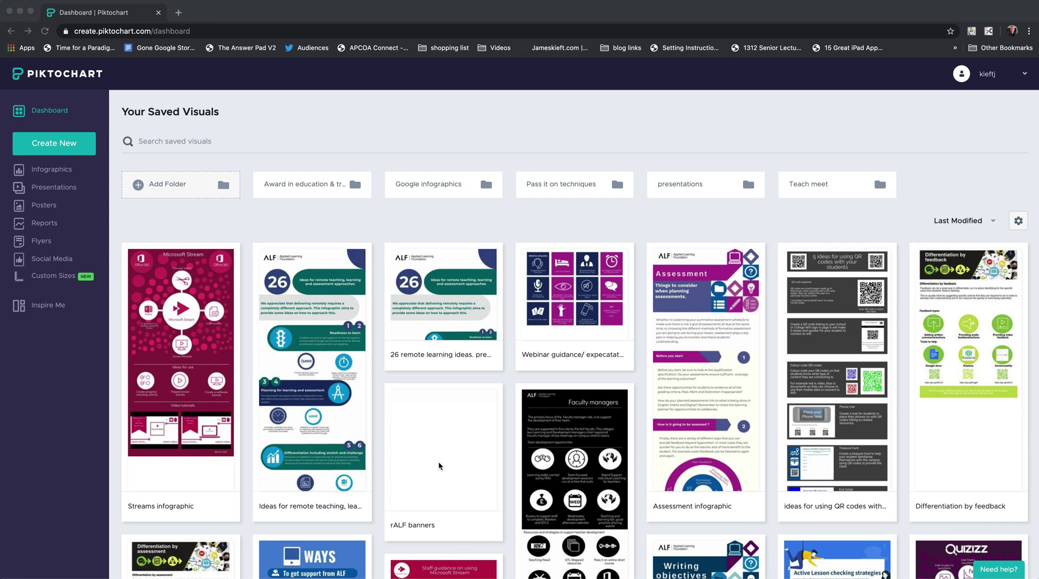
Browse the Presentation, Poster and Social Media templates, then open Custom Sizes at Letter 8.5 × 11 in.
scroll(439, 465, down, 10)
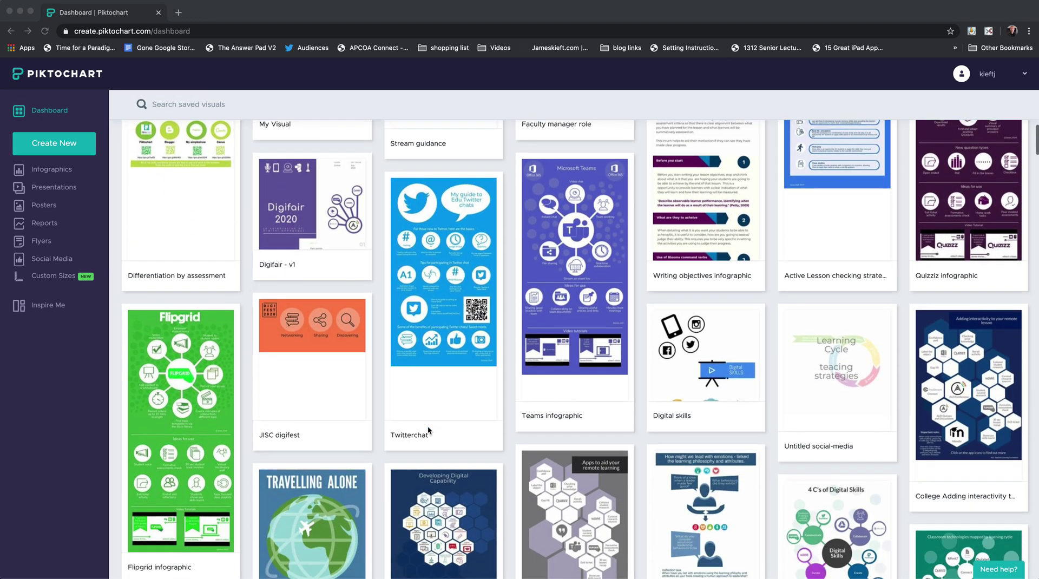
scroll(428, 427, down, 15)
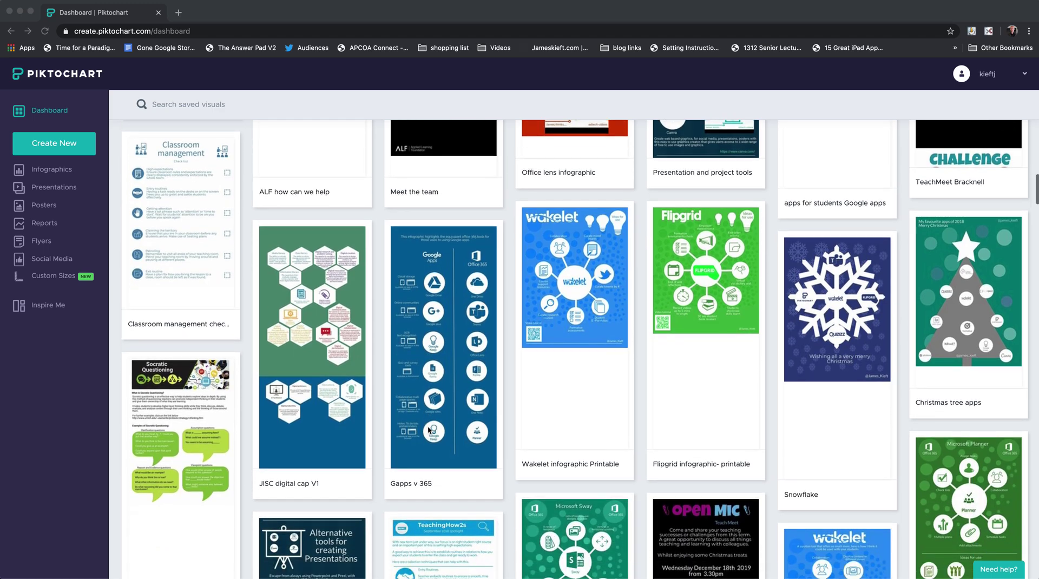
scroll(427, 431, down, 15)
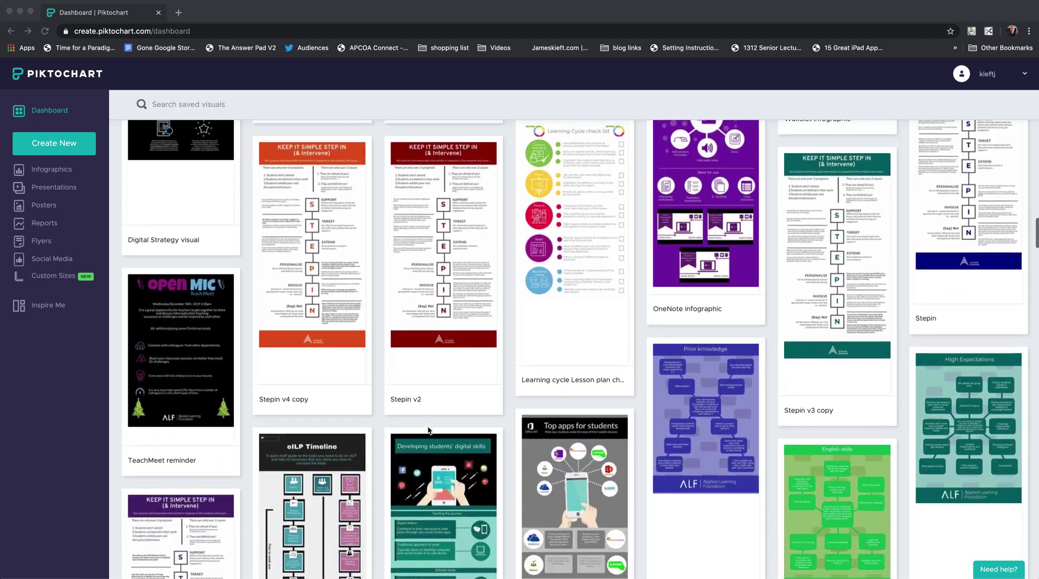
scroll(428, 430, down, 5)
scroll(427, 431, up, 15)
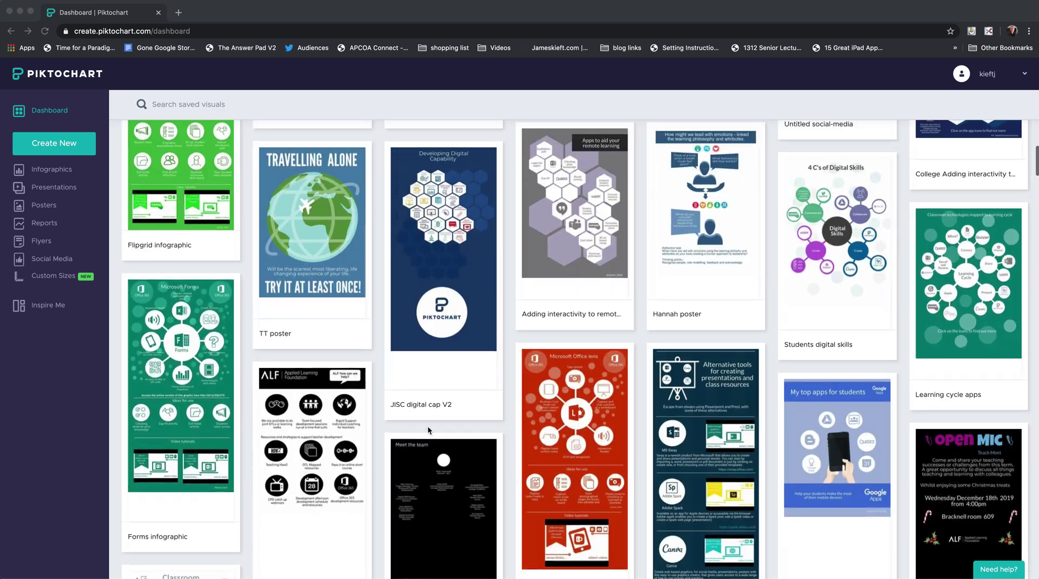
scroll(427, 431, up, 10)
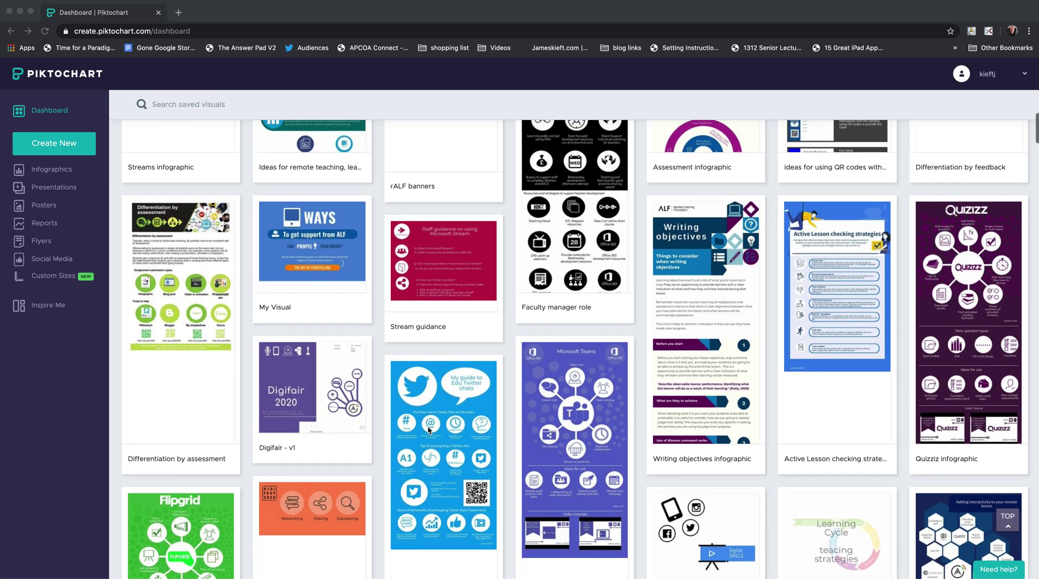
scroll(427, 430, up, 10)
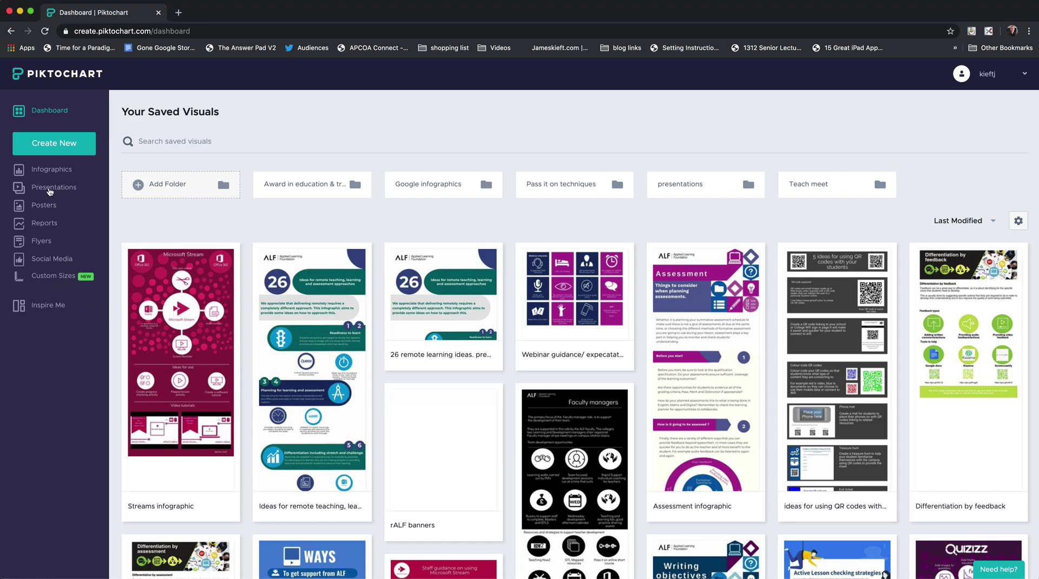
click(49, 189)
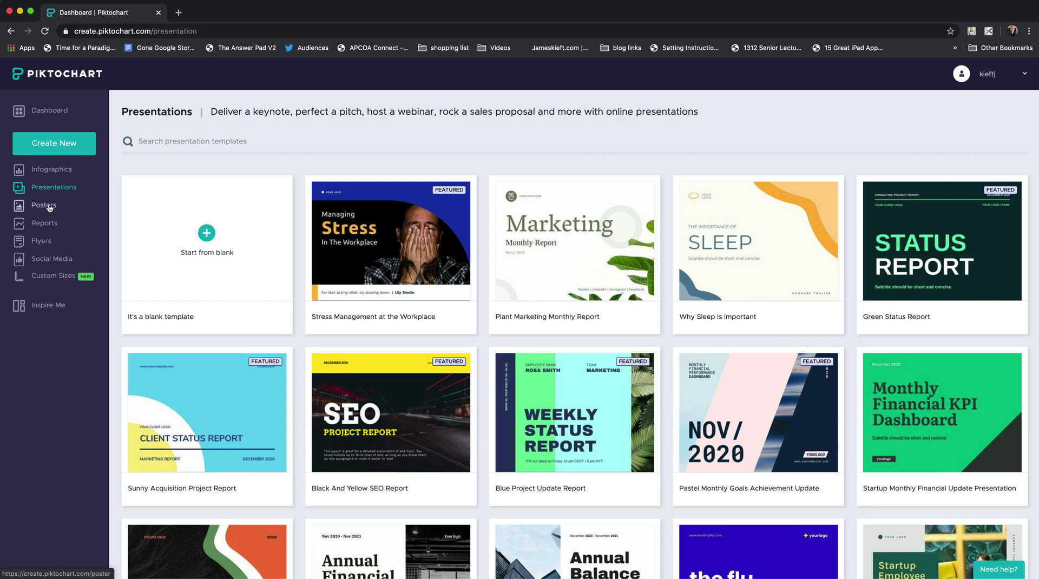
click(49, 207)
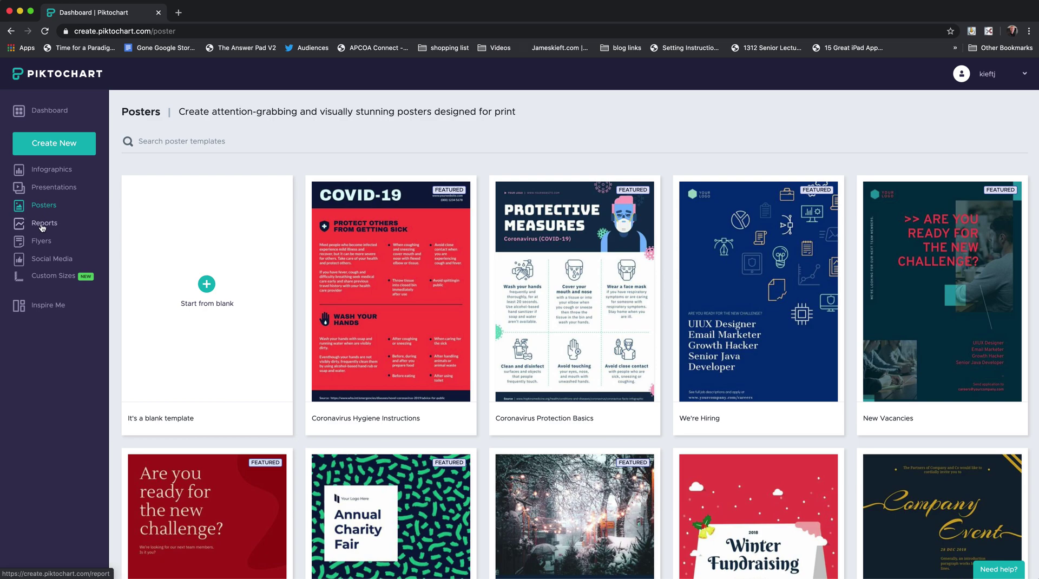
click(44, 264)
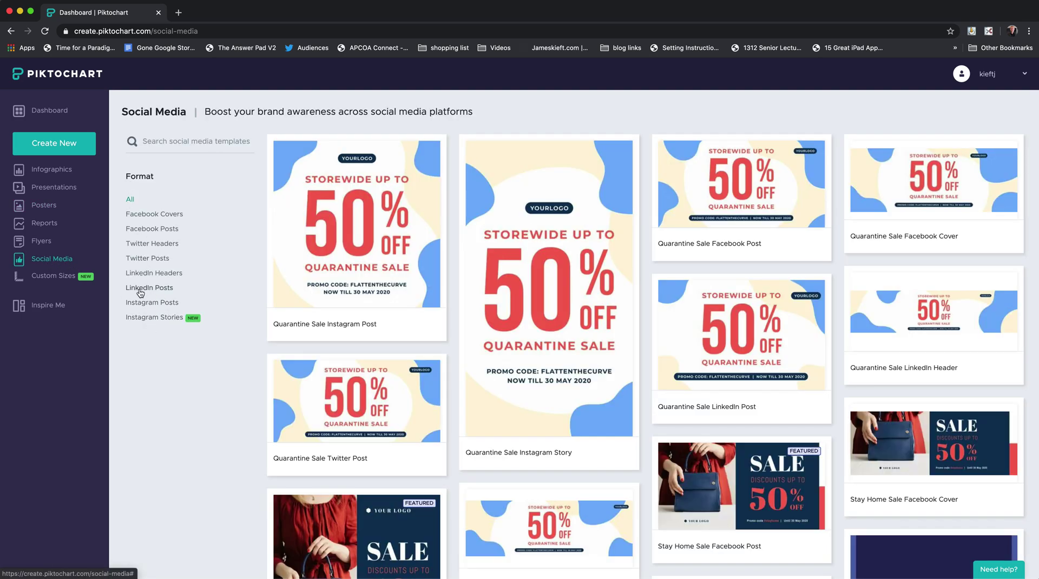
click(46, 277)
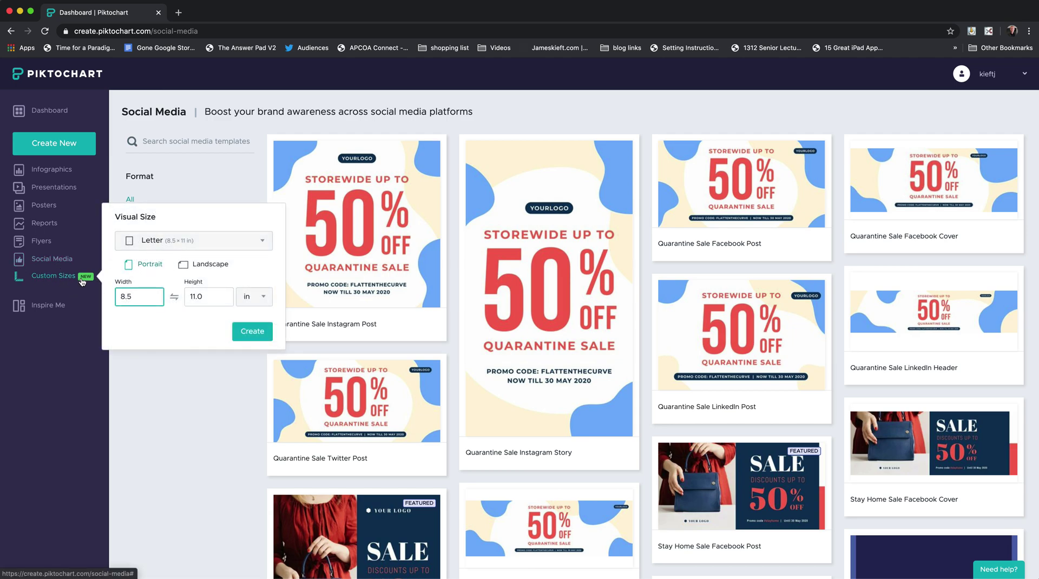
Change the custom size unit from inches to px, making Letter 816 × 1056 px.
click(252, 297)
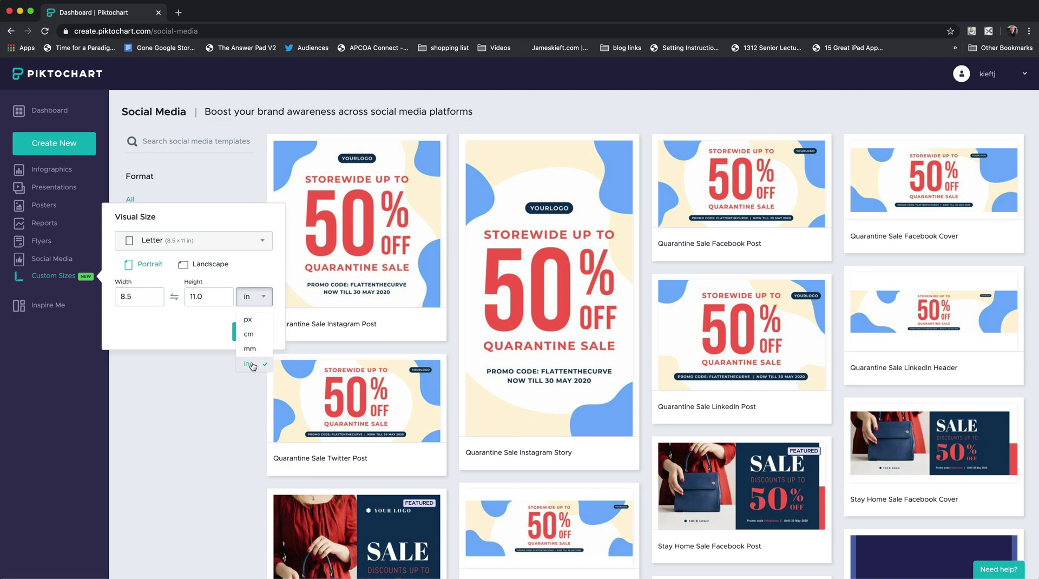
click(253, 320)
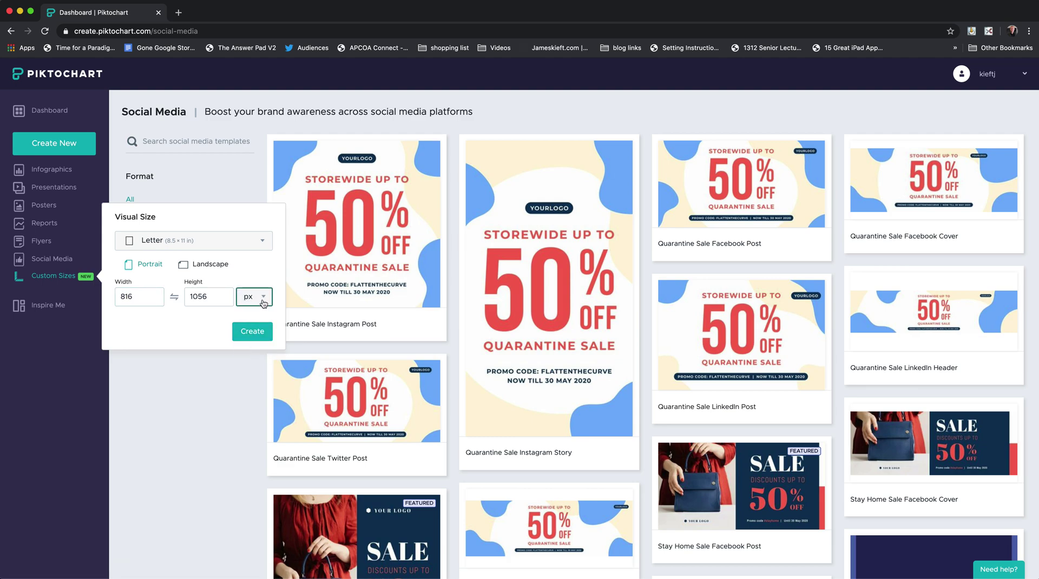
click(262, 301)
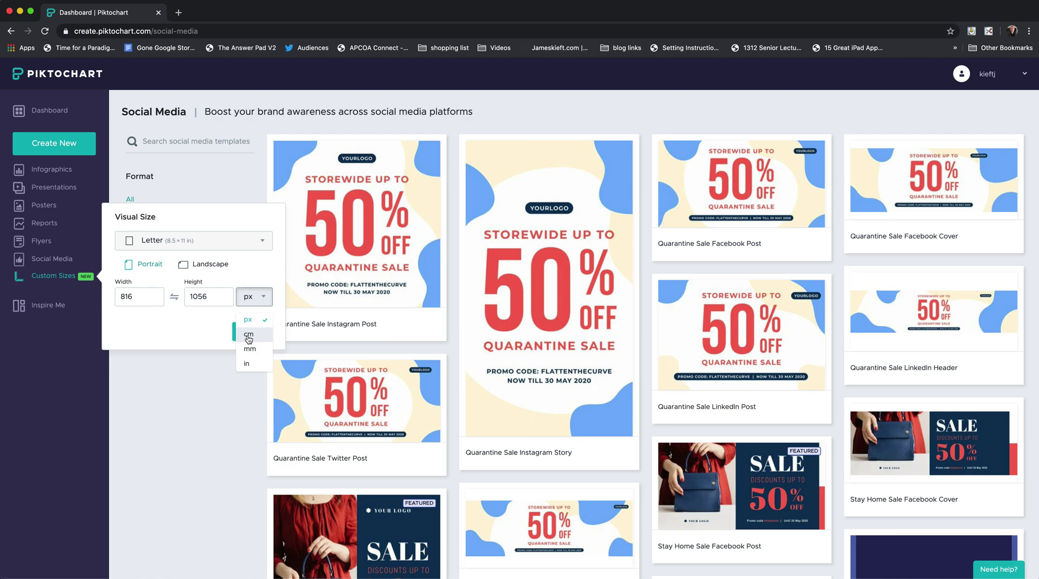
Scroll through the Infographics templates and start a blank infographic in a new editor tab.
click(60, 171)
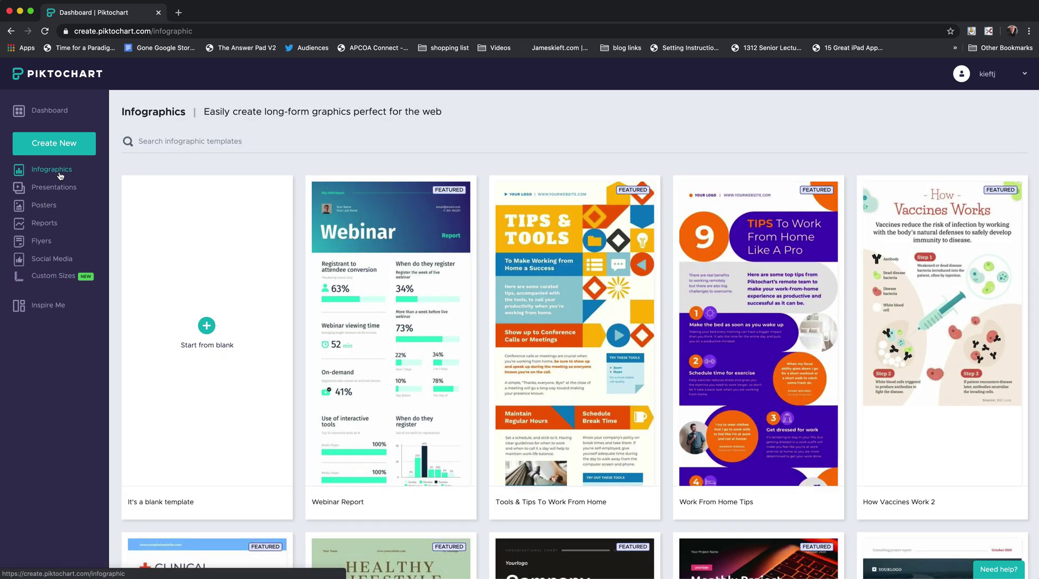
mouse_move(753, 310)
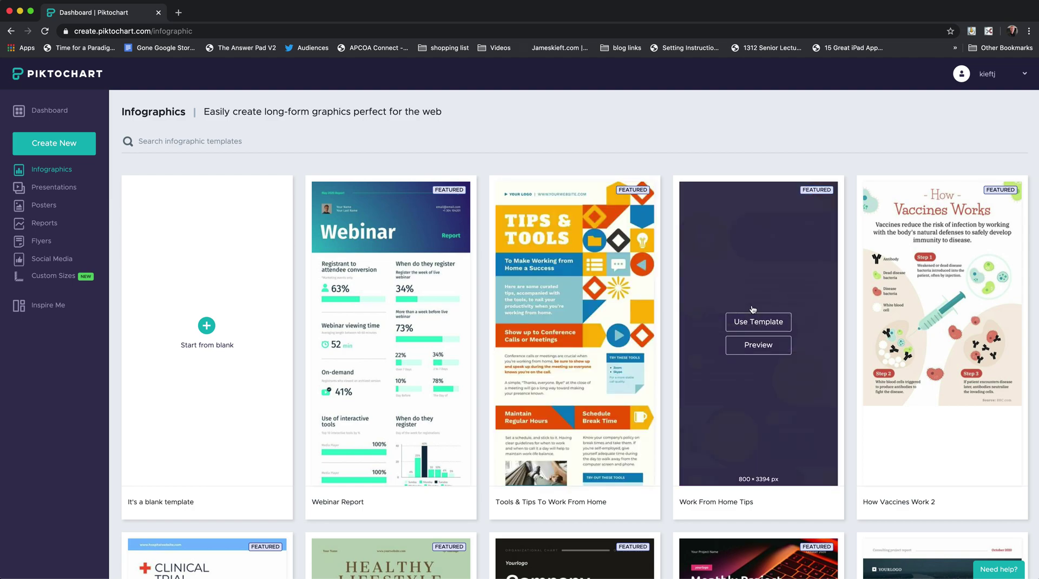
mouse_move(626, 321)
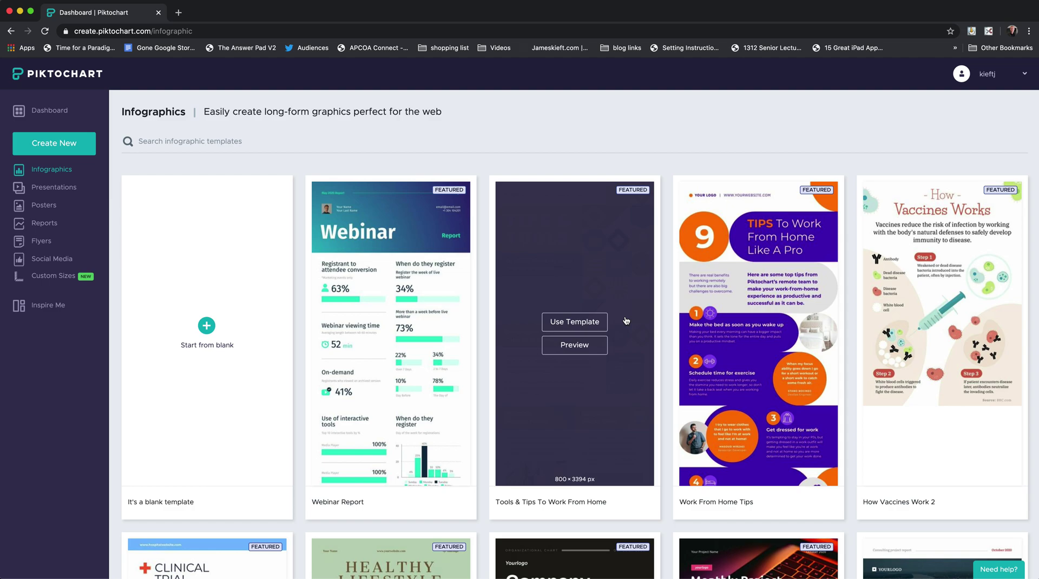
scroll(626, 321, down, 5)
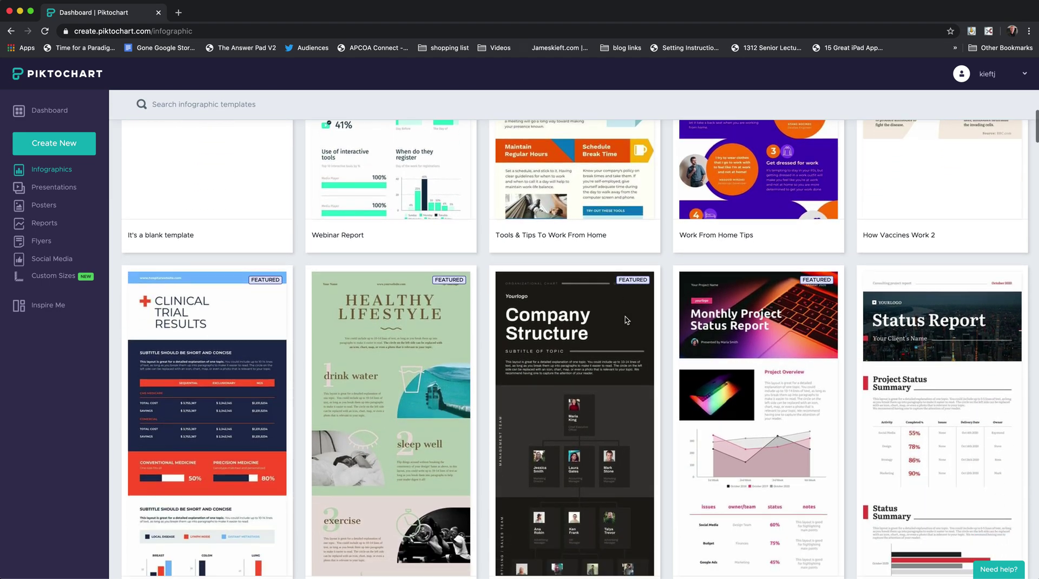
scroll(626, 321, down, 4)
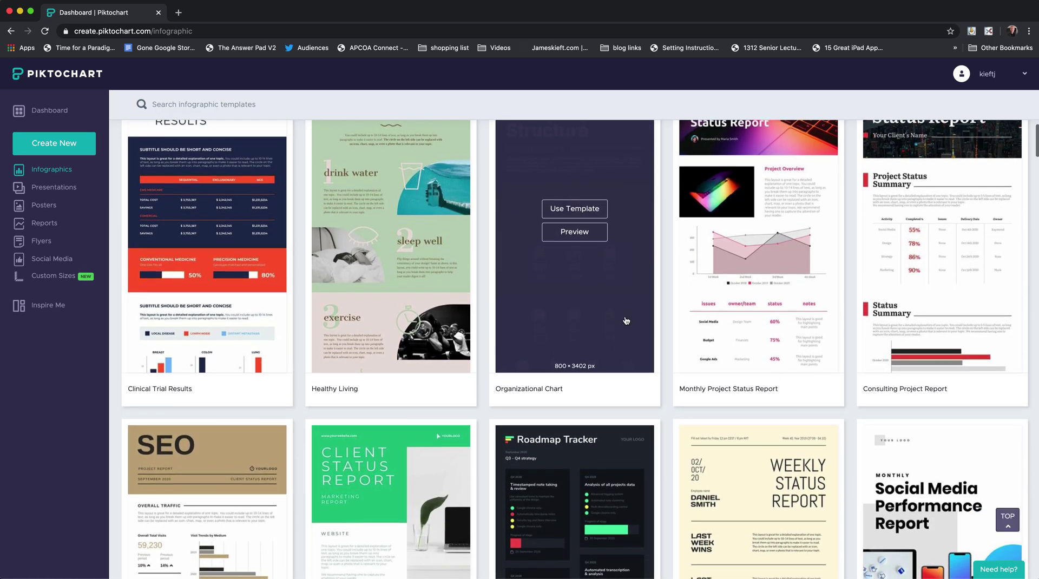
scroll(626, 321, down, 5)
scroll(626, 321, up, 4)
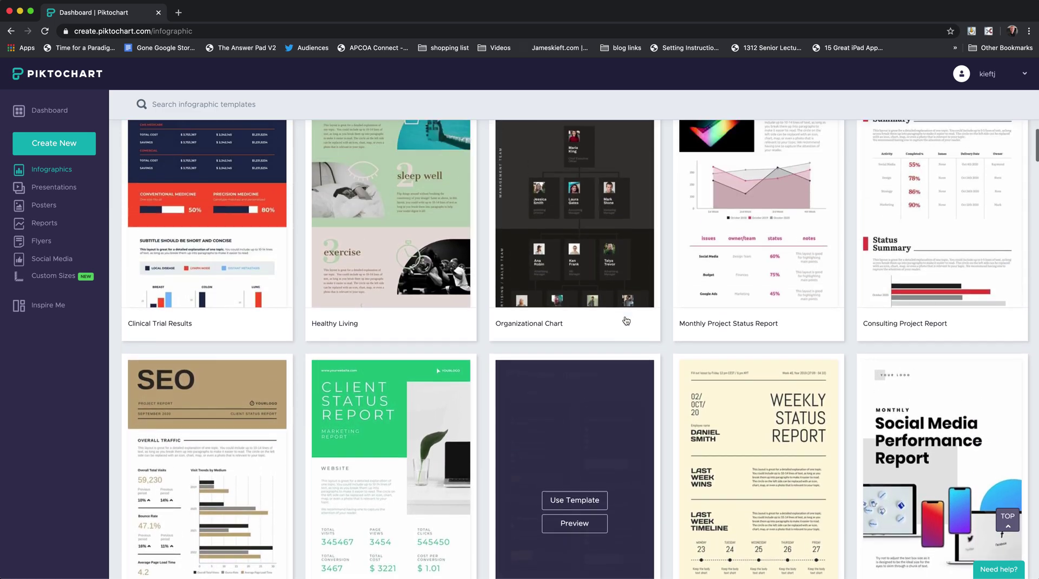
scroll(626, 321, up, 6)
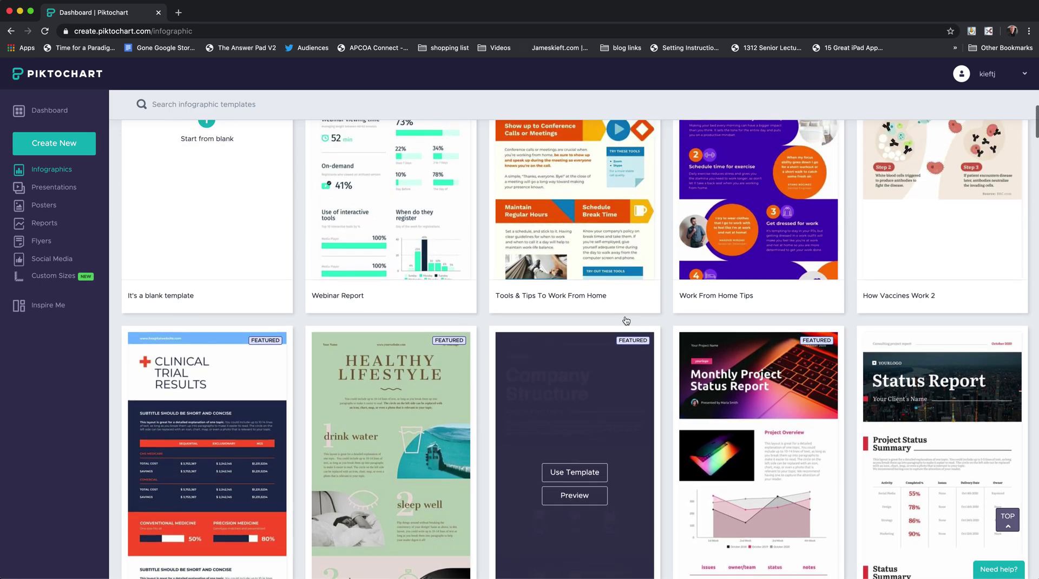
scroll(626, 321, up, 4)
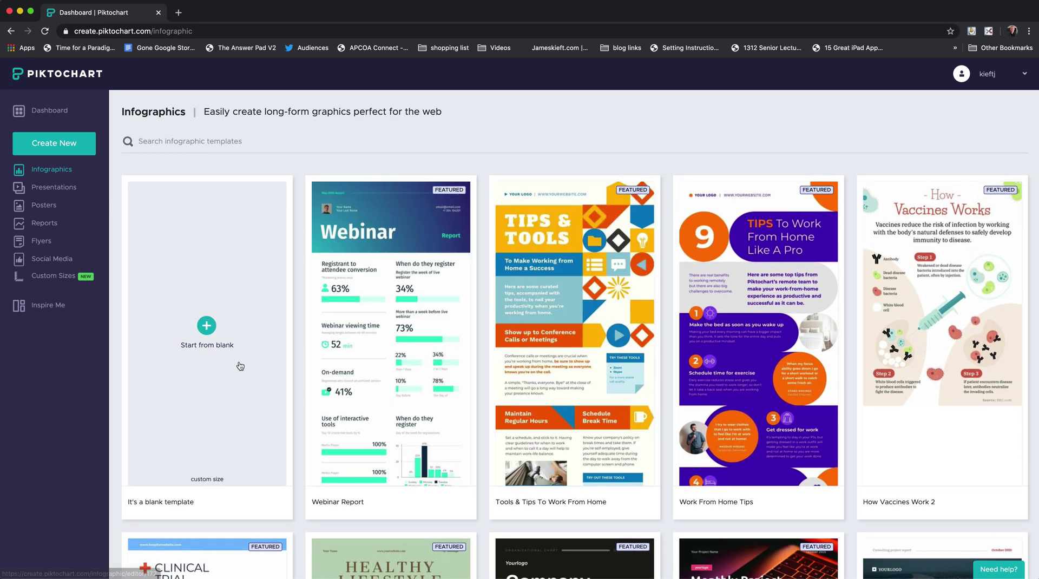
click(206, 327)
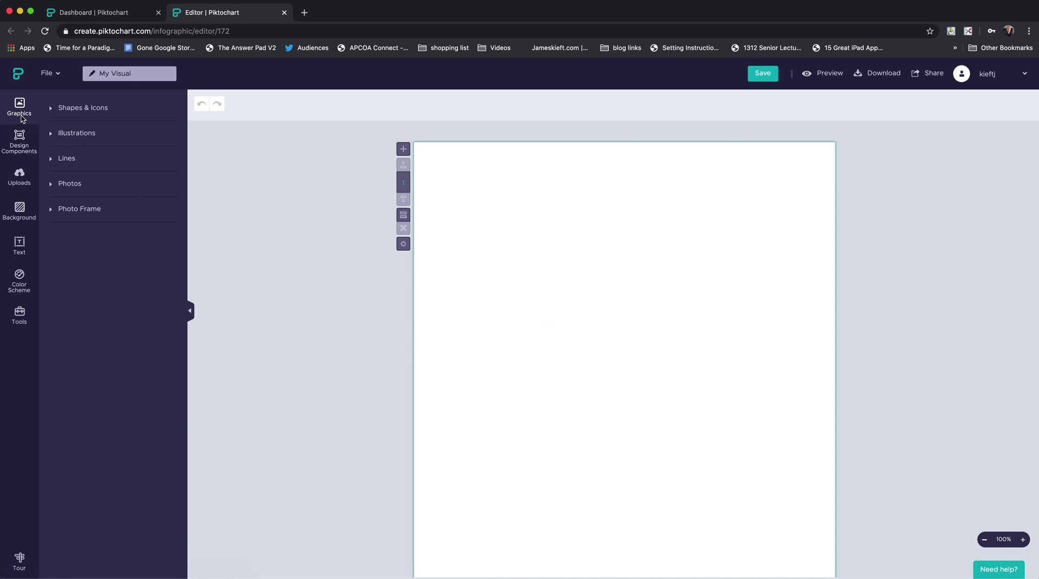
Set the page background colour to maroon #8C1B42.
click(20, 211)
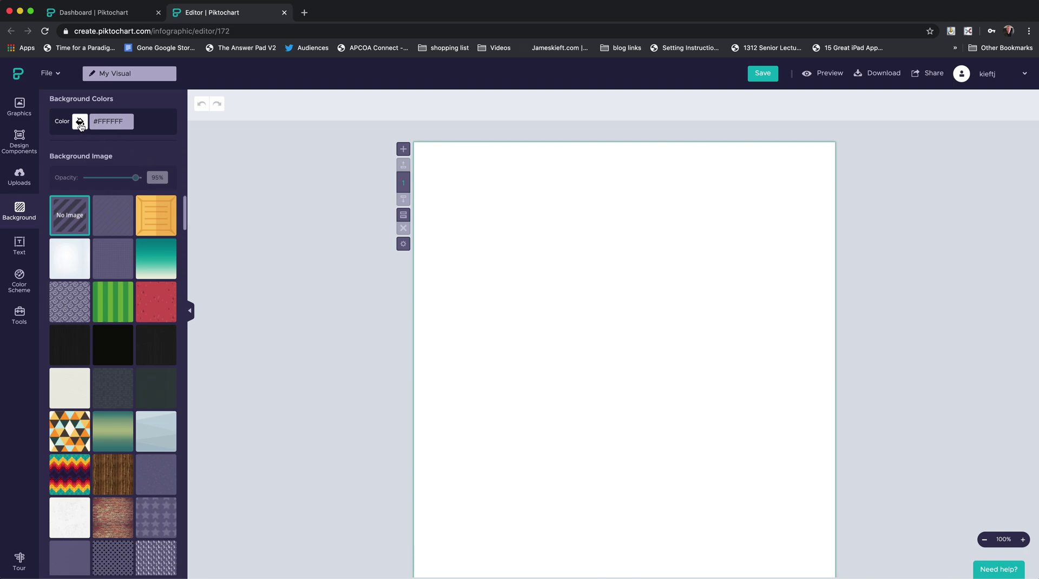
click(80, 122)
click(126, 173)
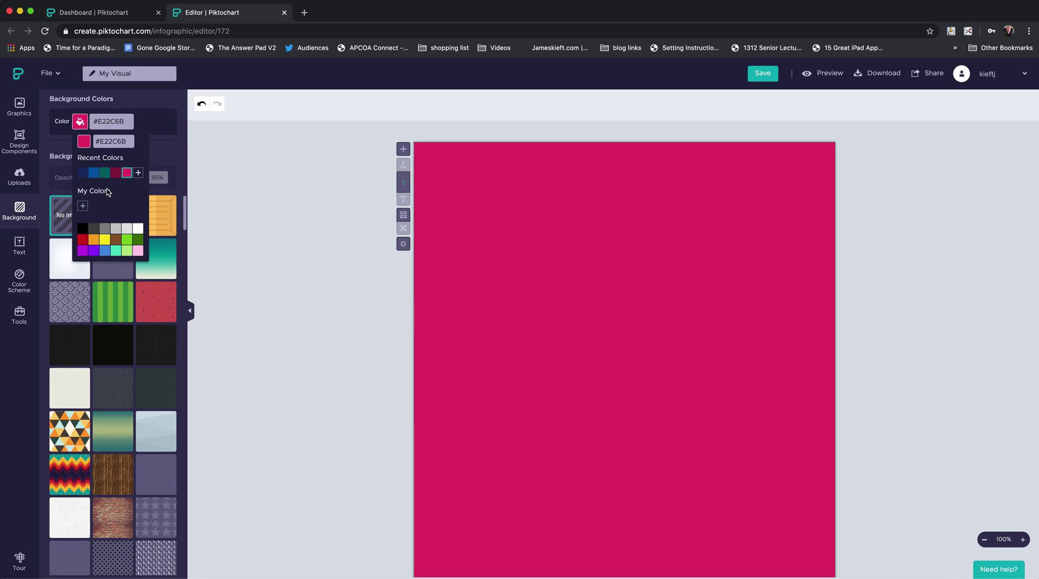
click(115, 173)
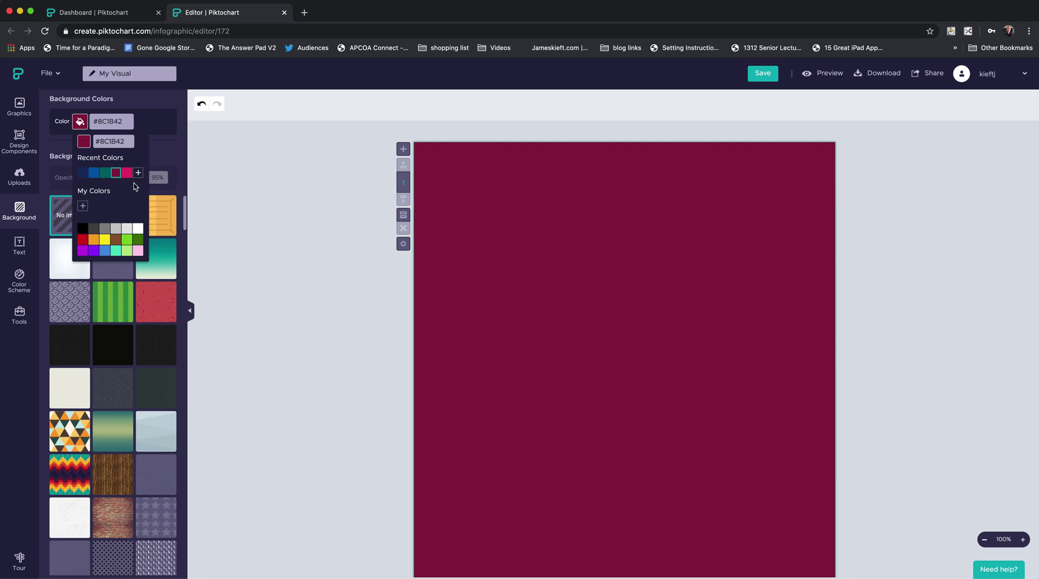
click(161, 152)
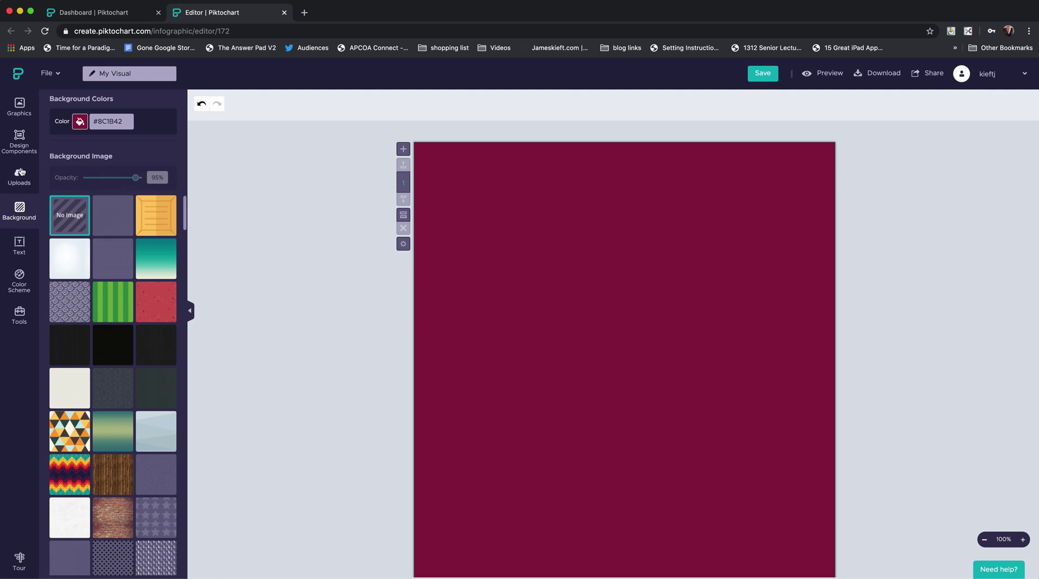
click(17, 110)
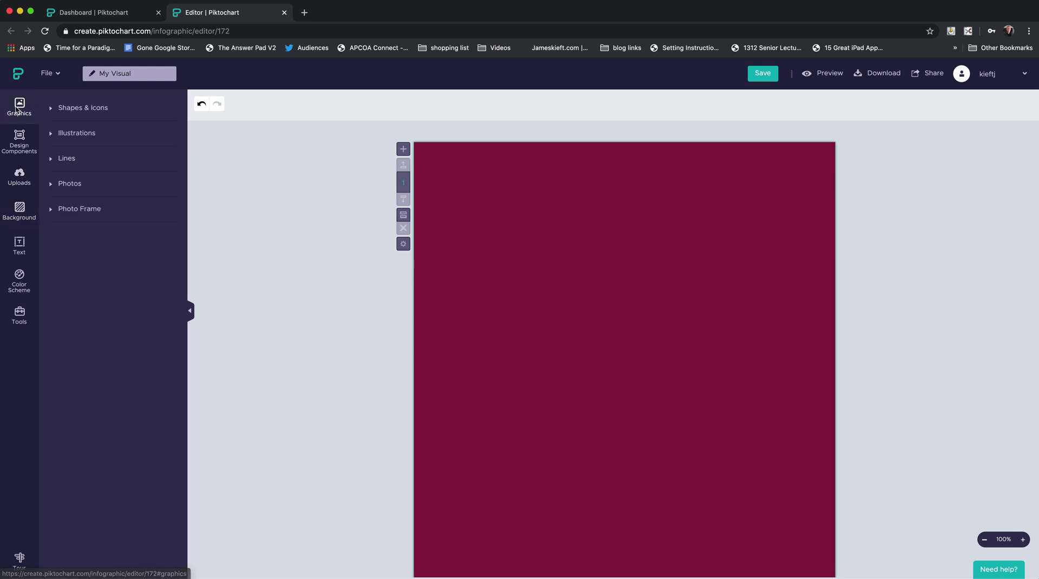
Add a circle from the basic shapes, colour it pink and position it on the upper page.
click(53, 111)
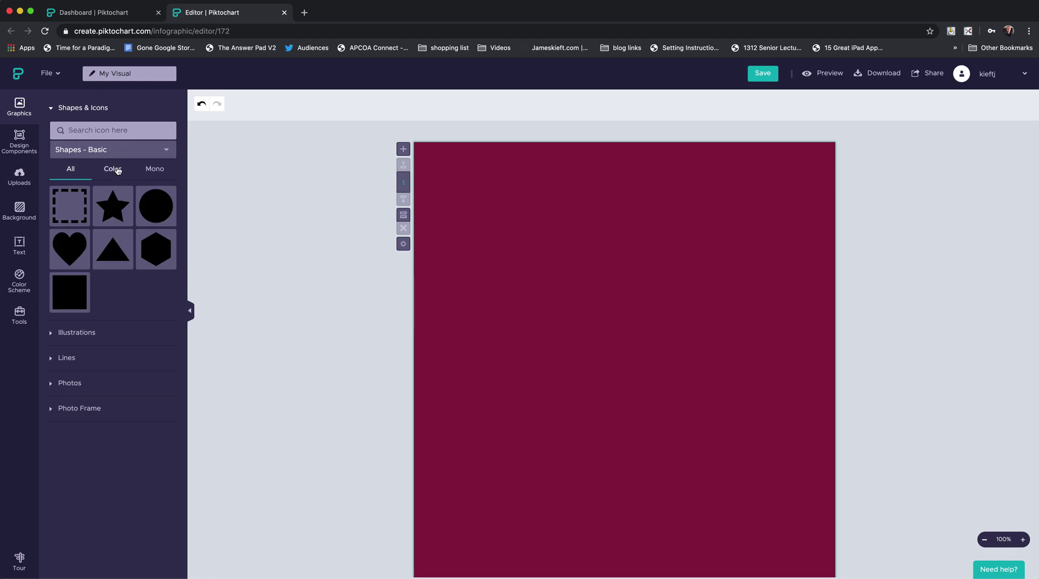
click(156, 206)
drag(632, 364, 535, 277)
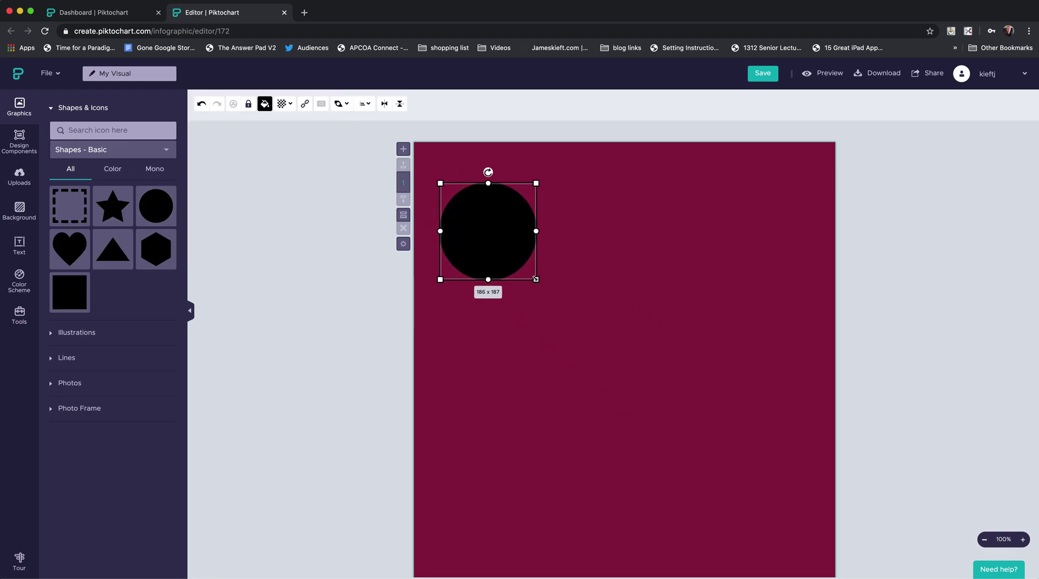
click(265, 104)
click(312, 154)
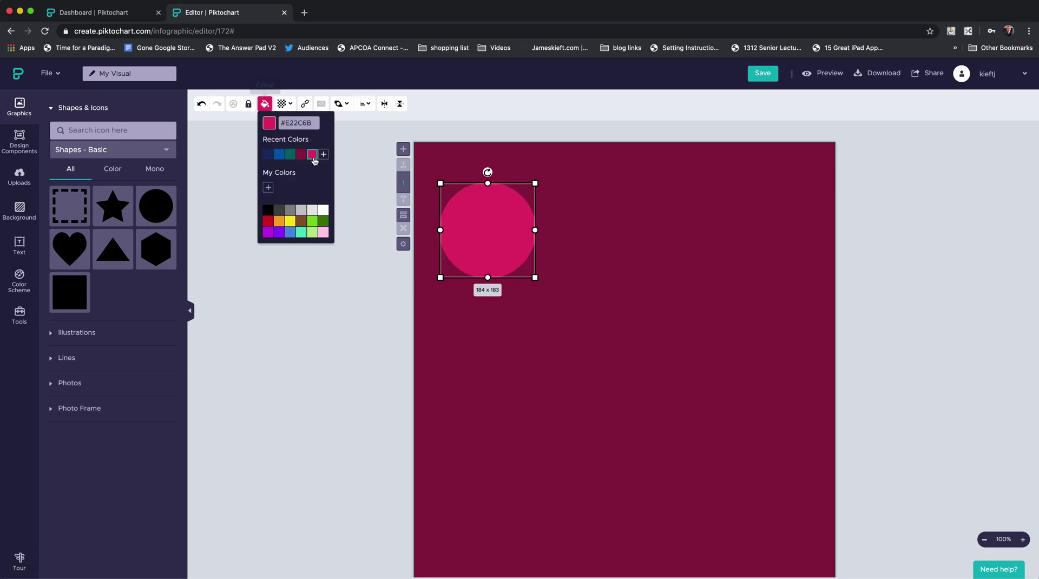
drag(497, 245, 548, 320)
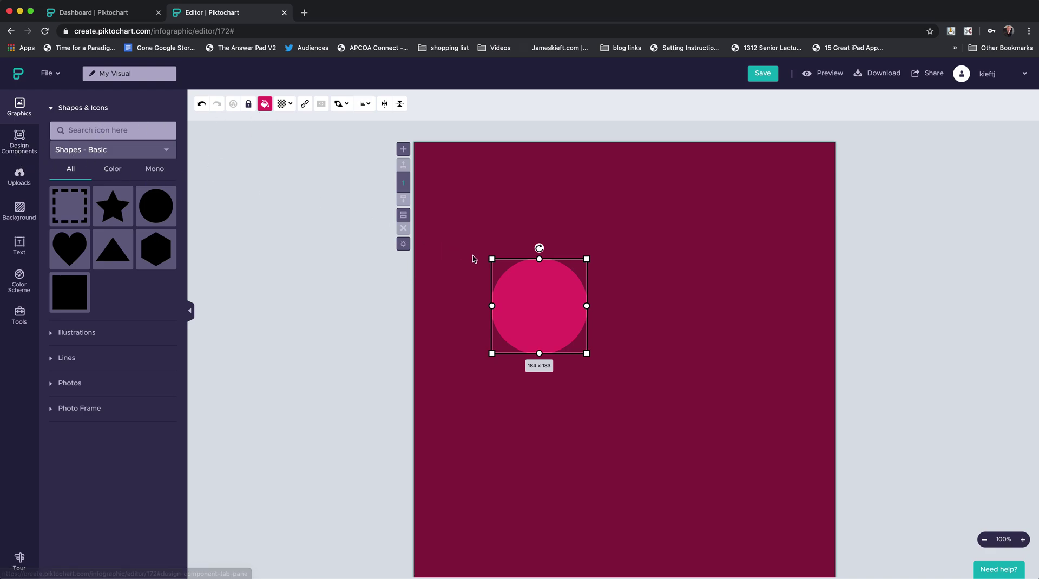
drag(543, 311, 509, 282)
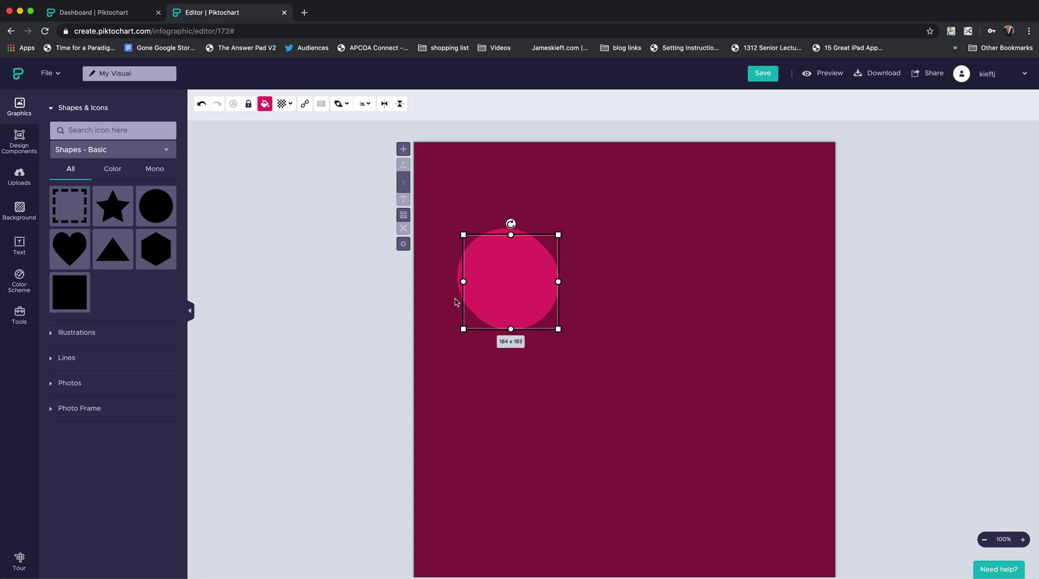
Duplicate the pink circle twice into a row of three and centre the row.
key(super+d)
drag(541, 288, 623, 289)
key(super+d)
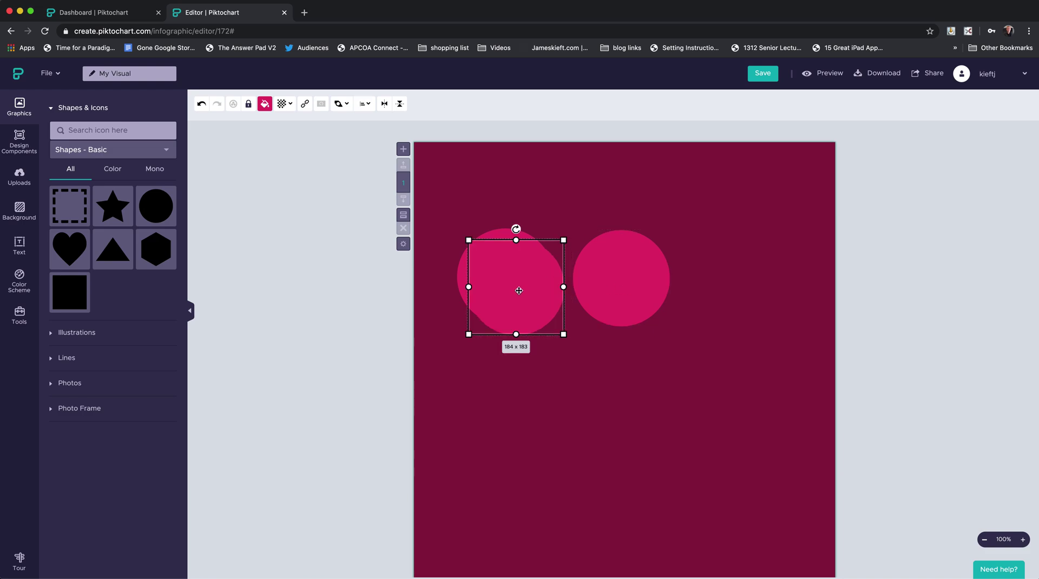
drag(519, 288, 733, 279)
drag(449, 215, 729, 329)
drag(569, 301, 602, 303)
click(626, 370)
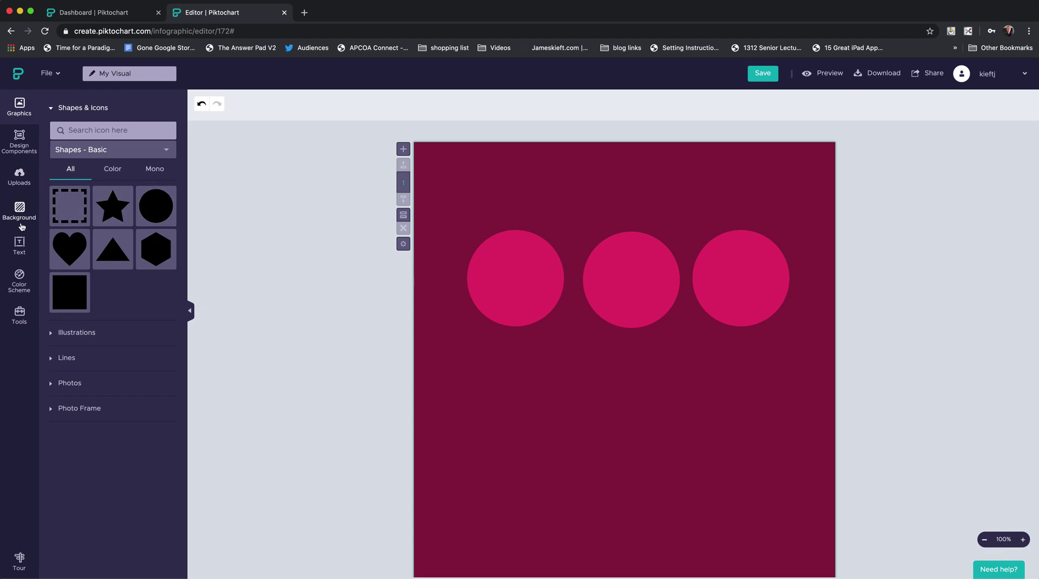
click(19, 244)
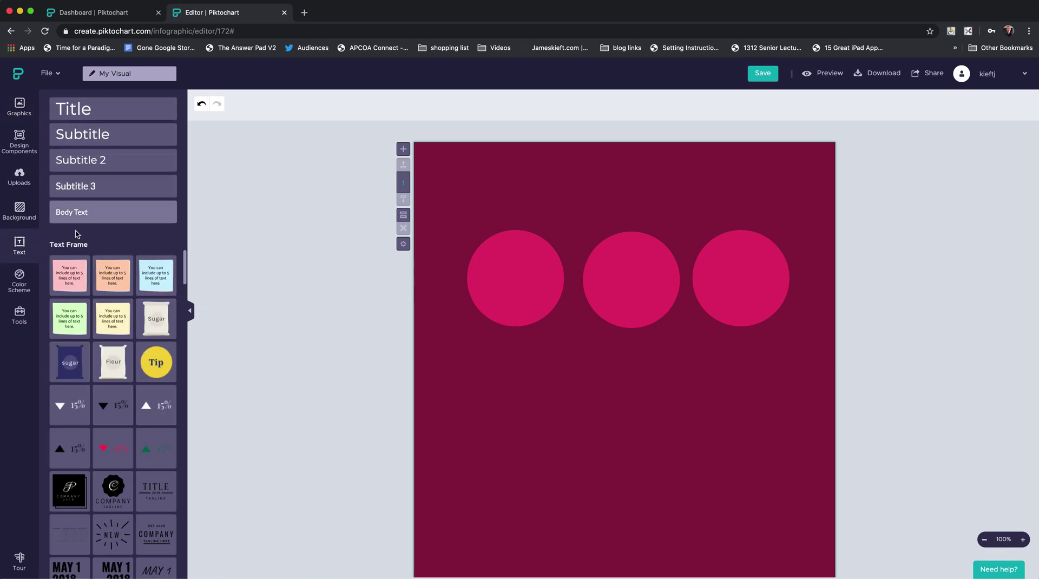
Add a Title text box and replace its placeholder with 'James Demo'.
scroll(127, 405, down, 7)
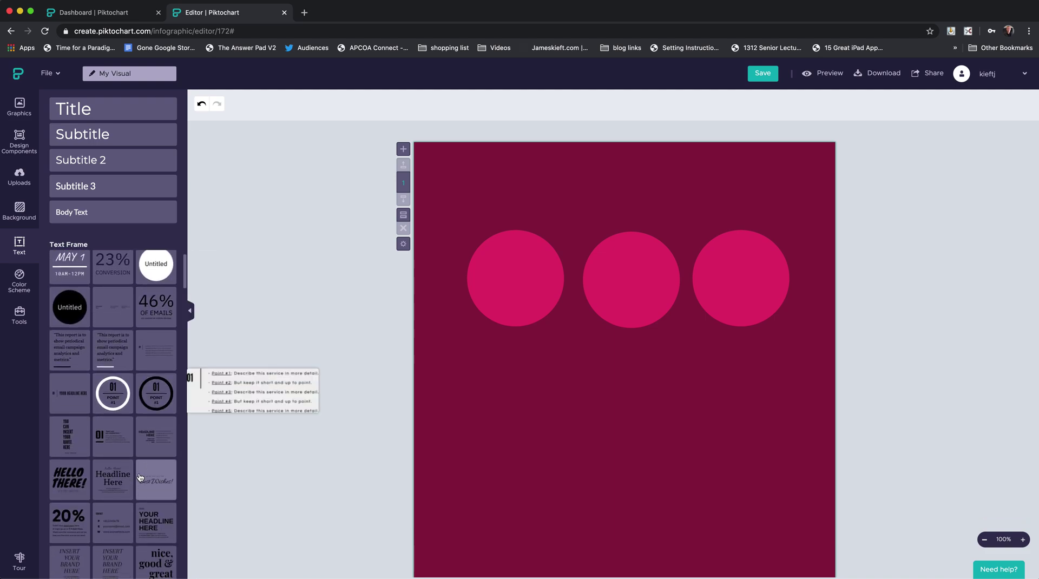
scroll(139, 477, up, 3)
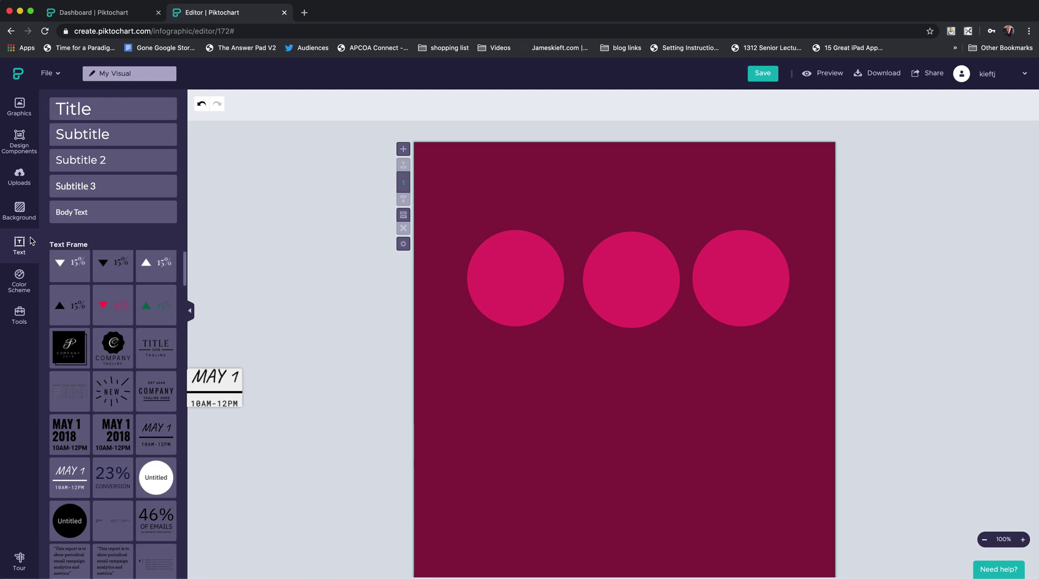
click(90, 118)
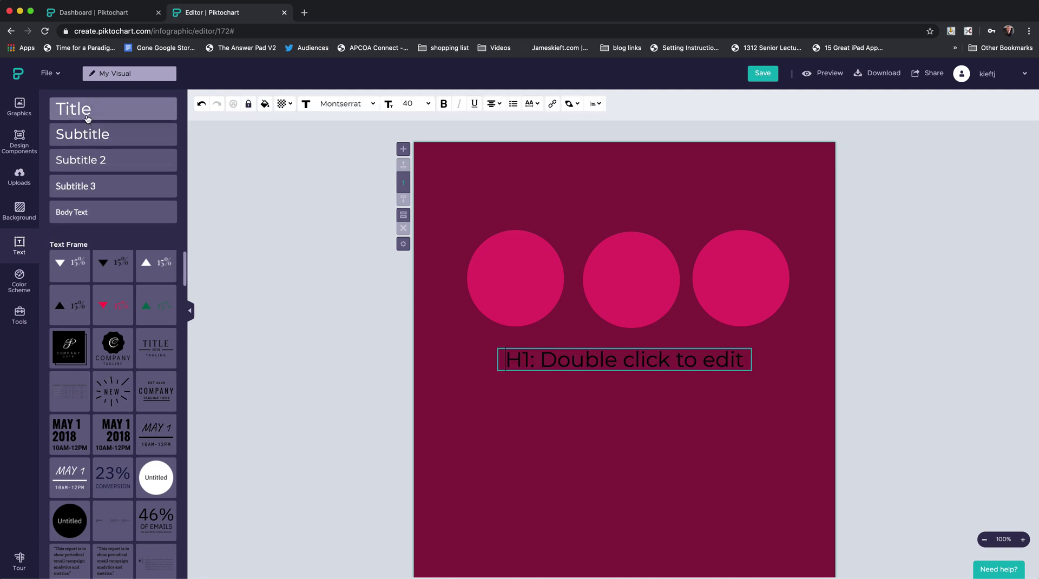
double_click(572, 359)
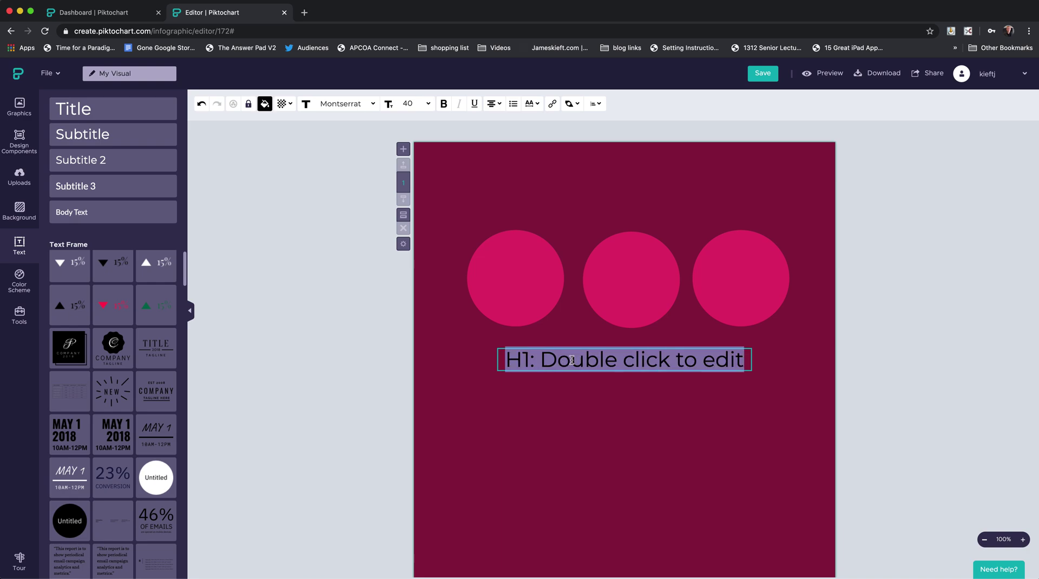
text(James)
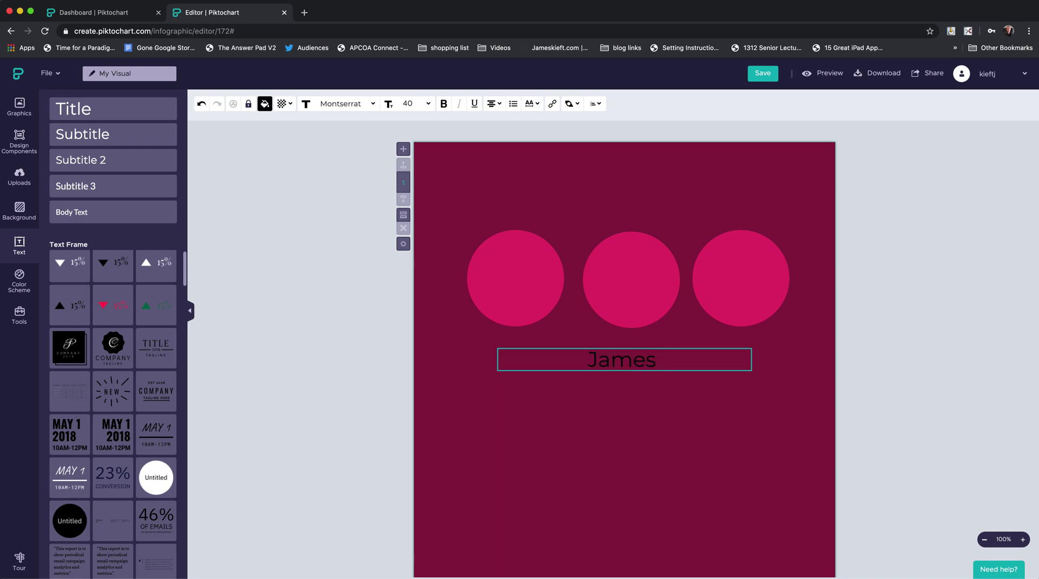
text( Demo)
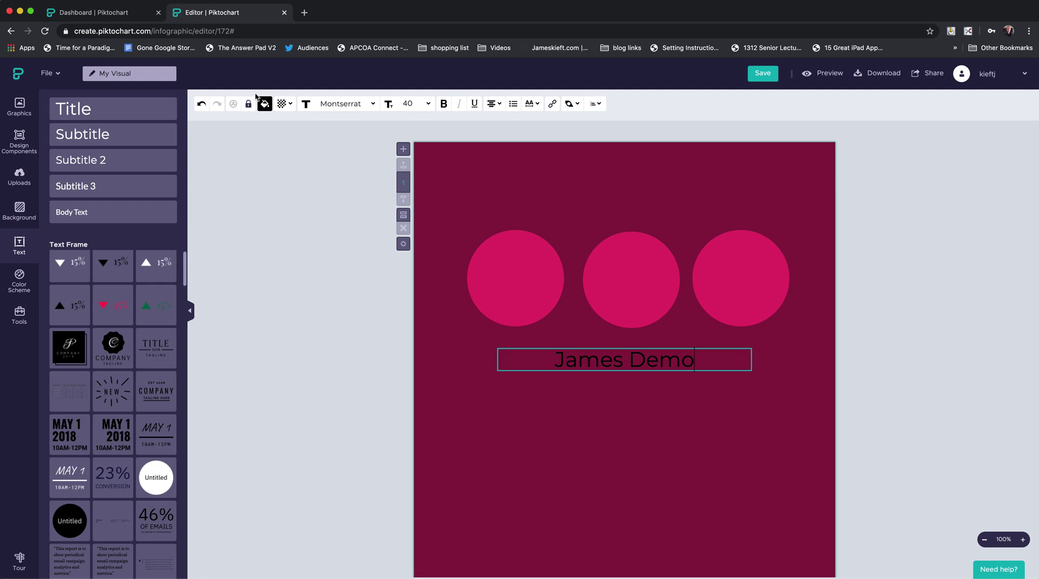
Make the James Demo heading white and move it to the top of the page.
click(265, 103)
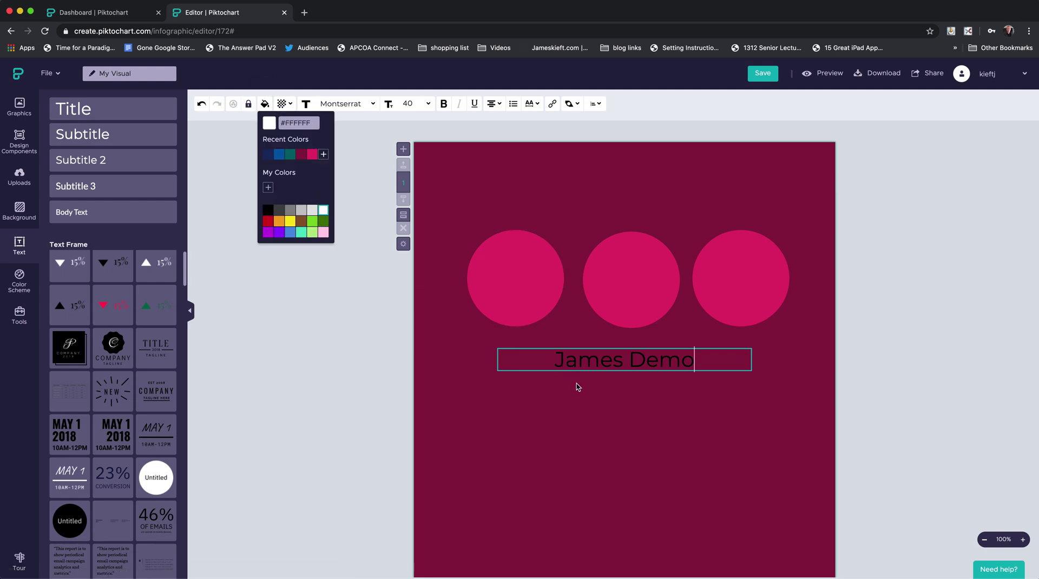
drag(547, 361, 742, 370)
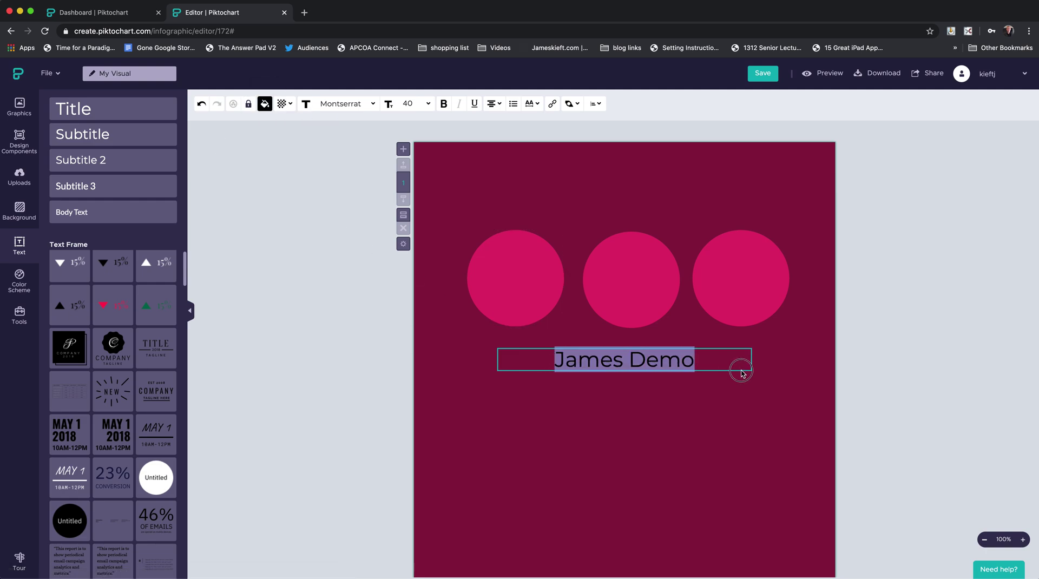
click(264, 103)
click(323, 210)
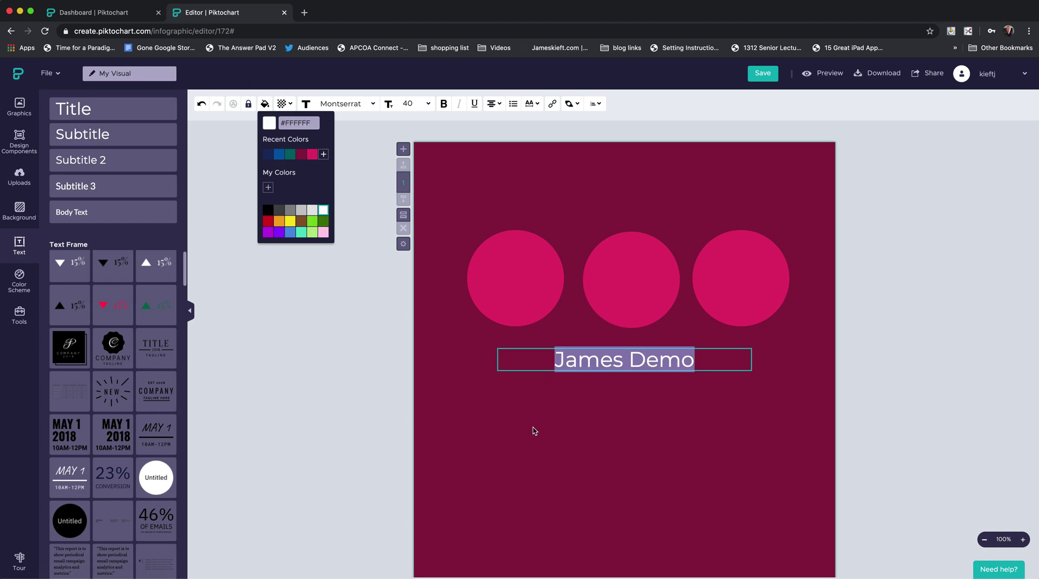
click(534, 431)
drag(575, 357, 569, 181)
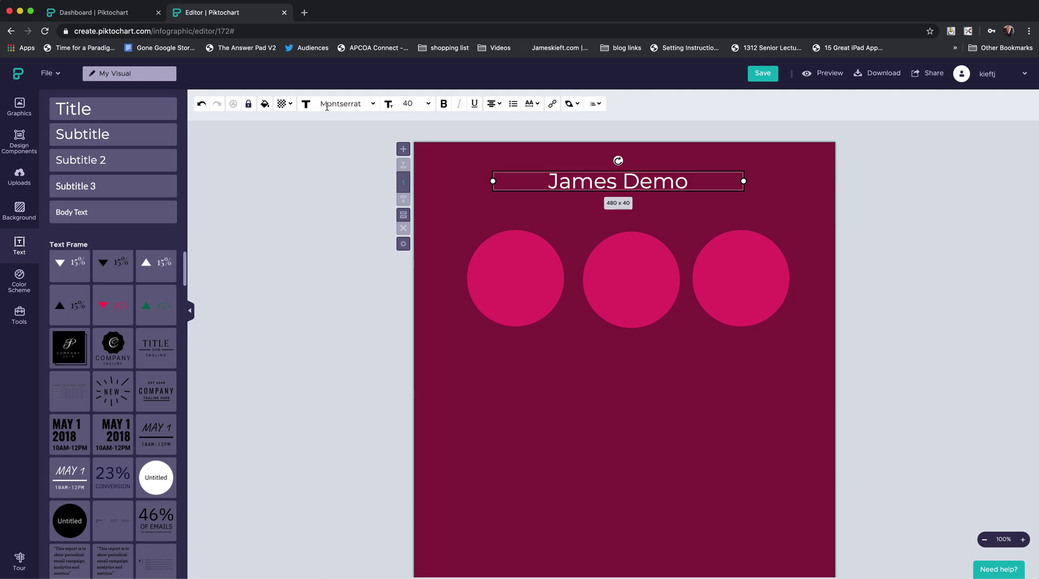
click(284, 105)
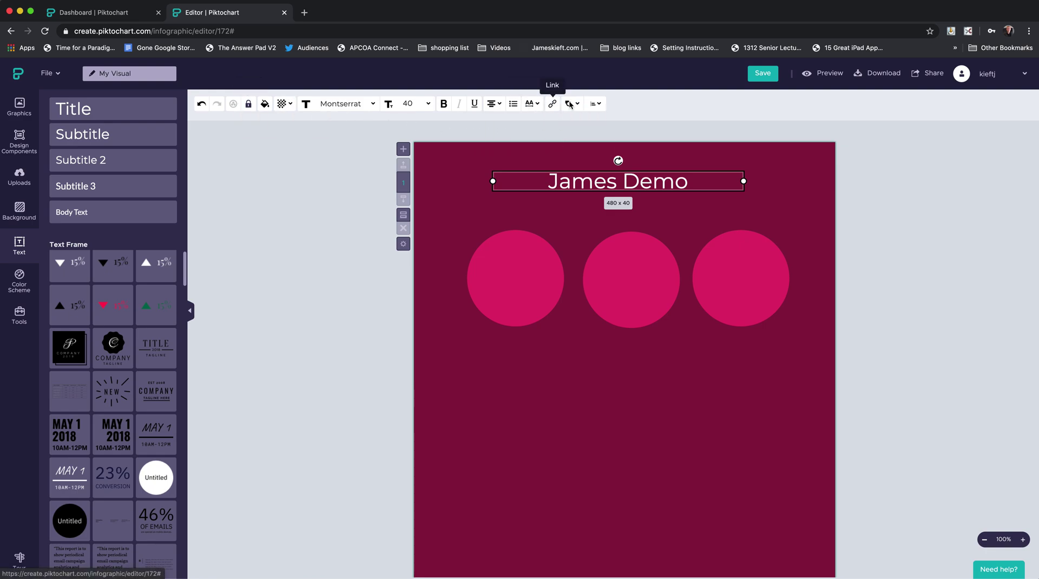
mouse_move(571, 104)
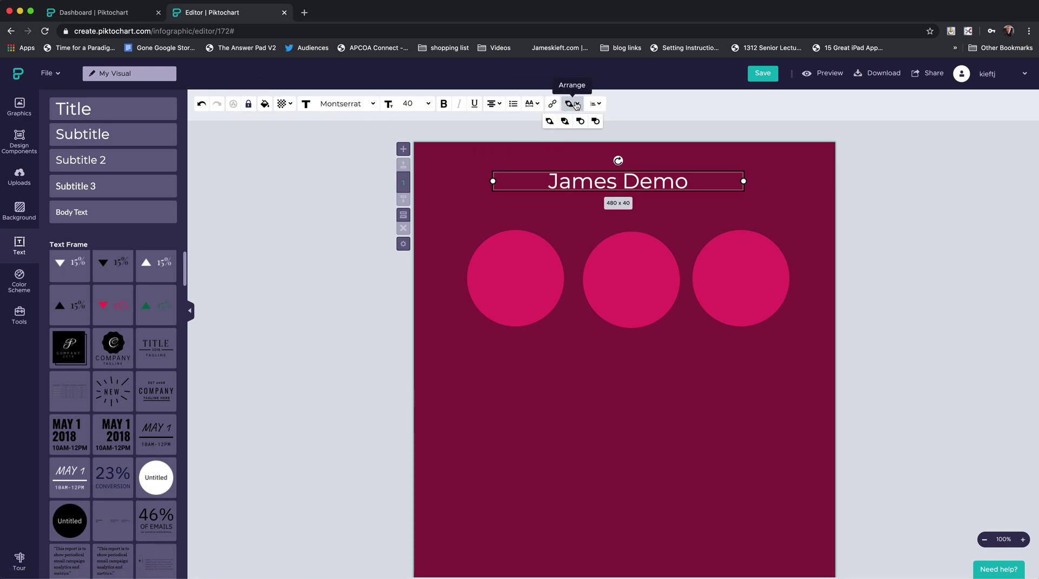
mouse_move(495, 105)
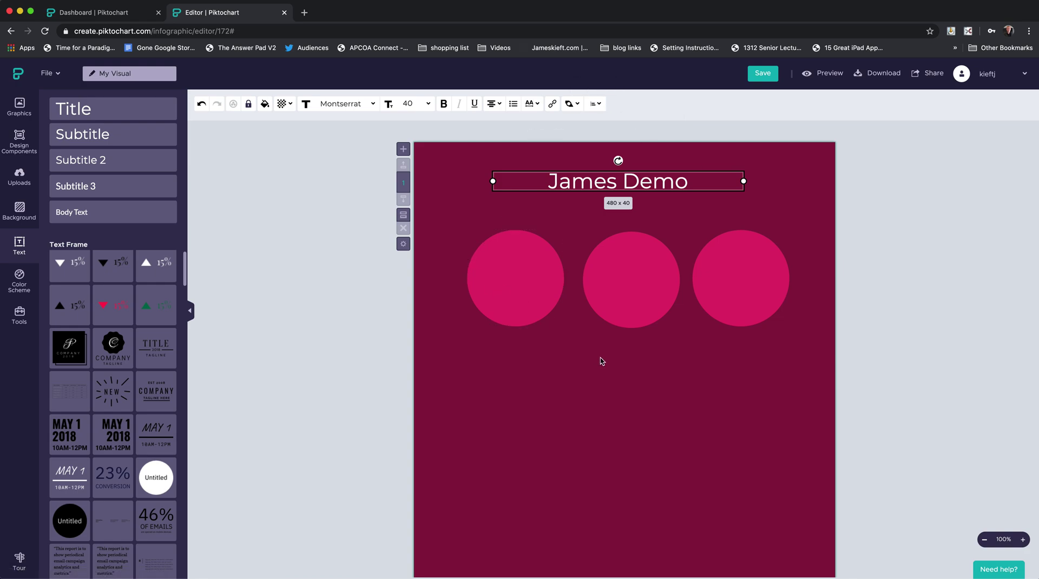
Copy the three-circle row below the original, forming a two-by-three circle grid.
drag(451, 234, 748, 334)
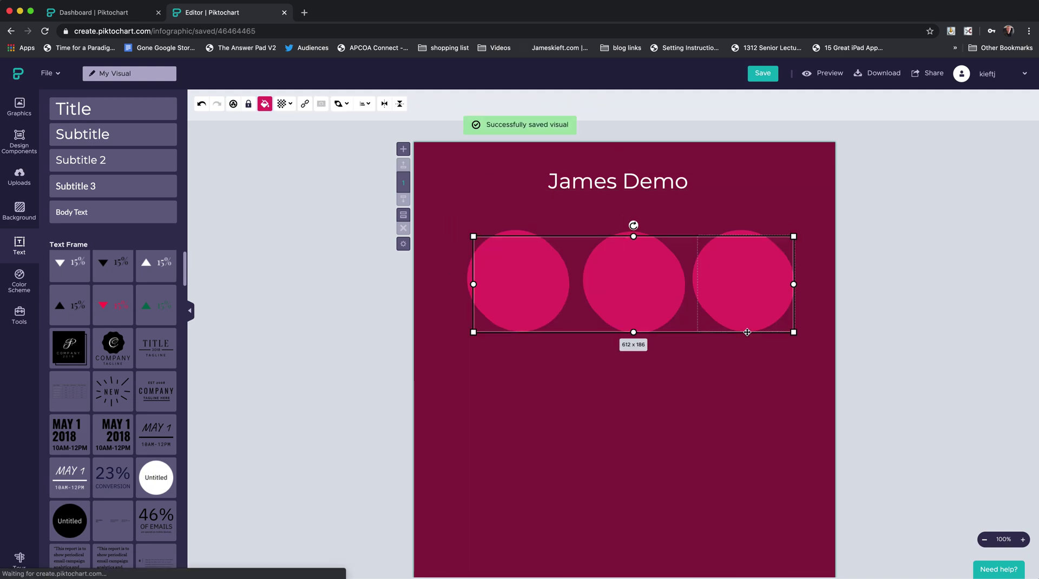
drag(675, 301, 657, 425)
click(698, 499)
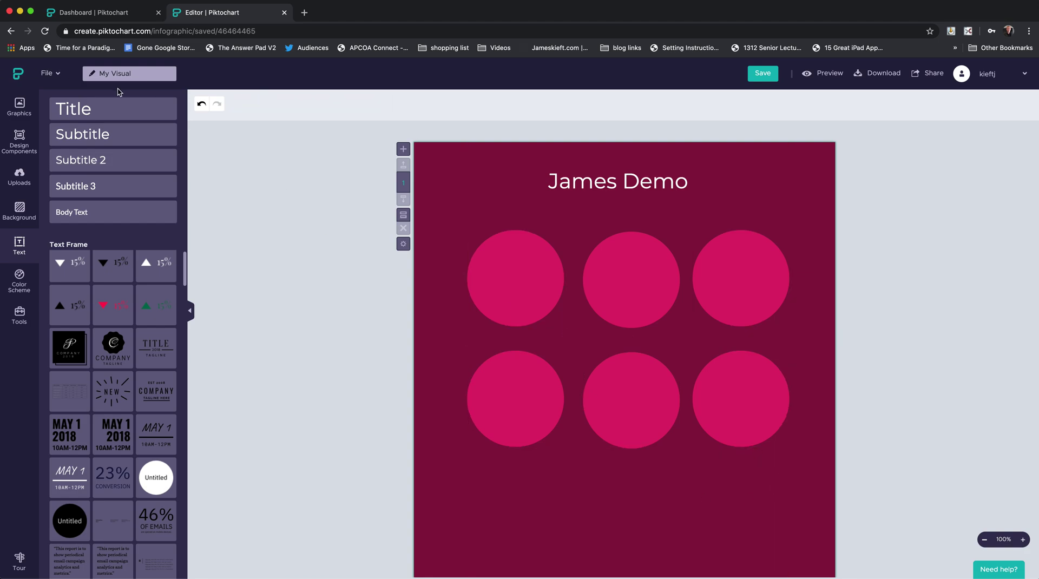
Search the Shapes & Icons library for 'laptop'.
click(20, 107)
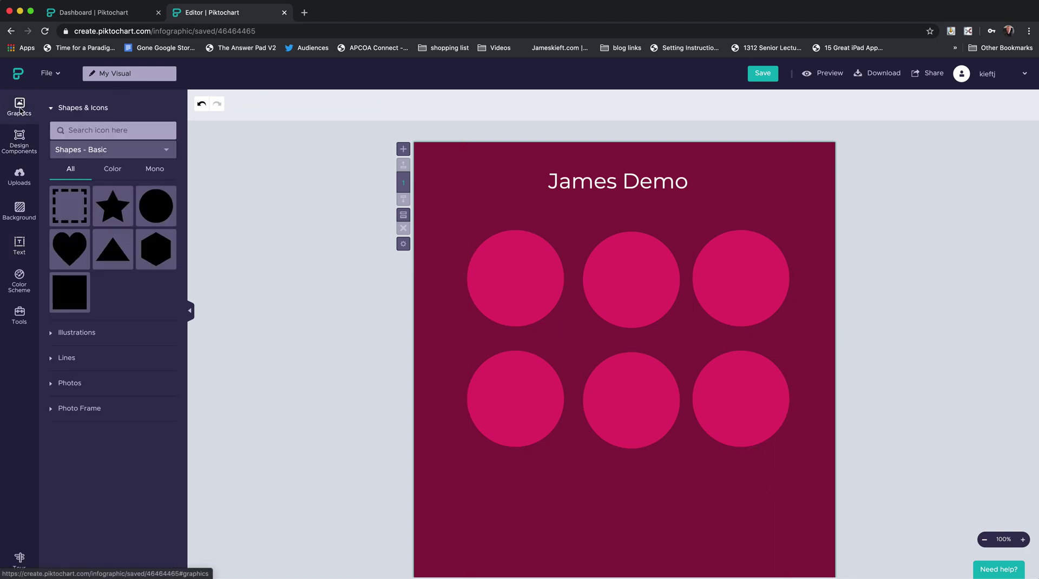
click(75, 131)
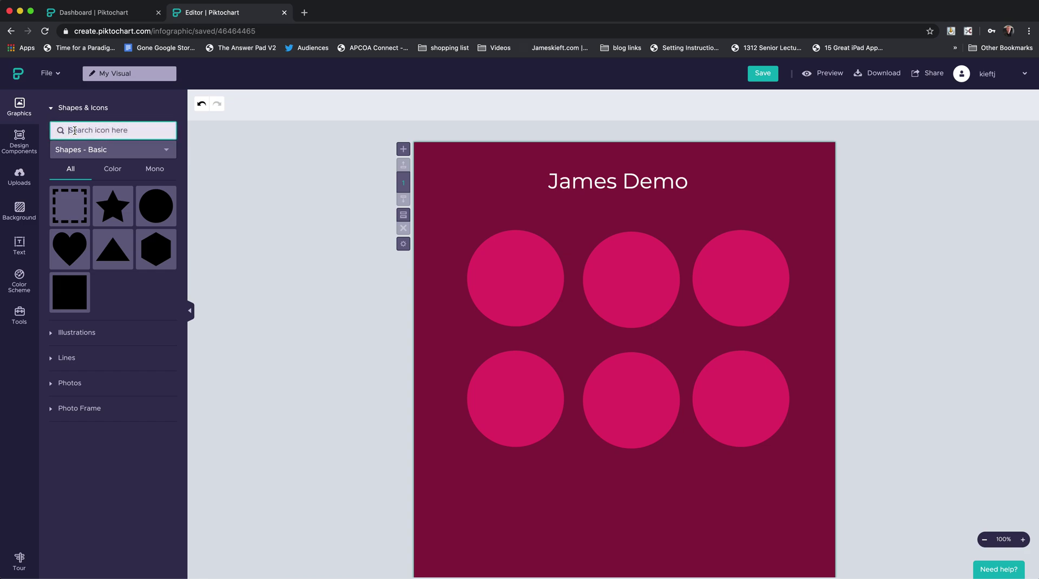
text(laptr)
key(BackSpace)
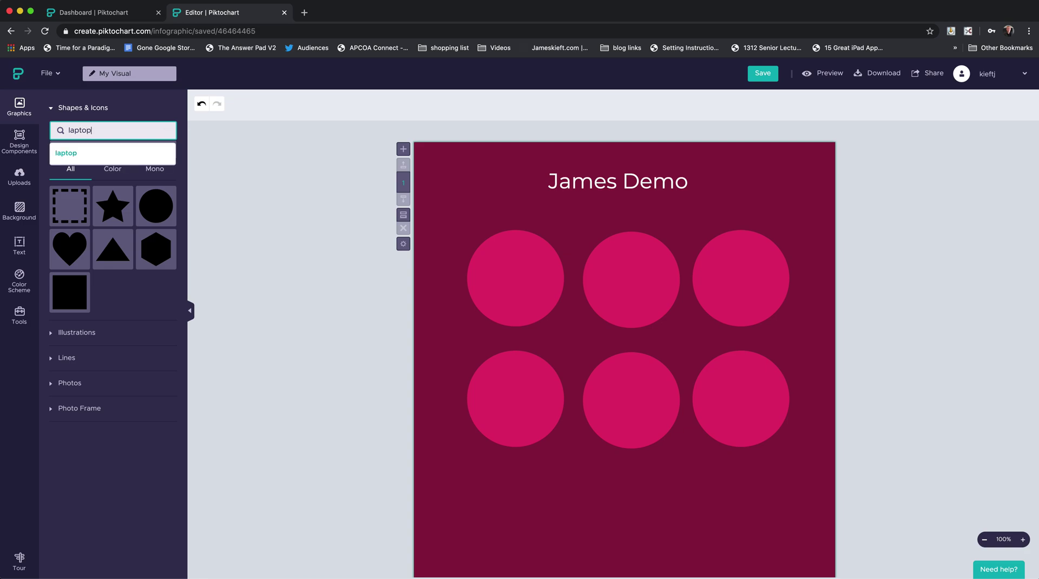
text(op)
key(Return)
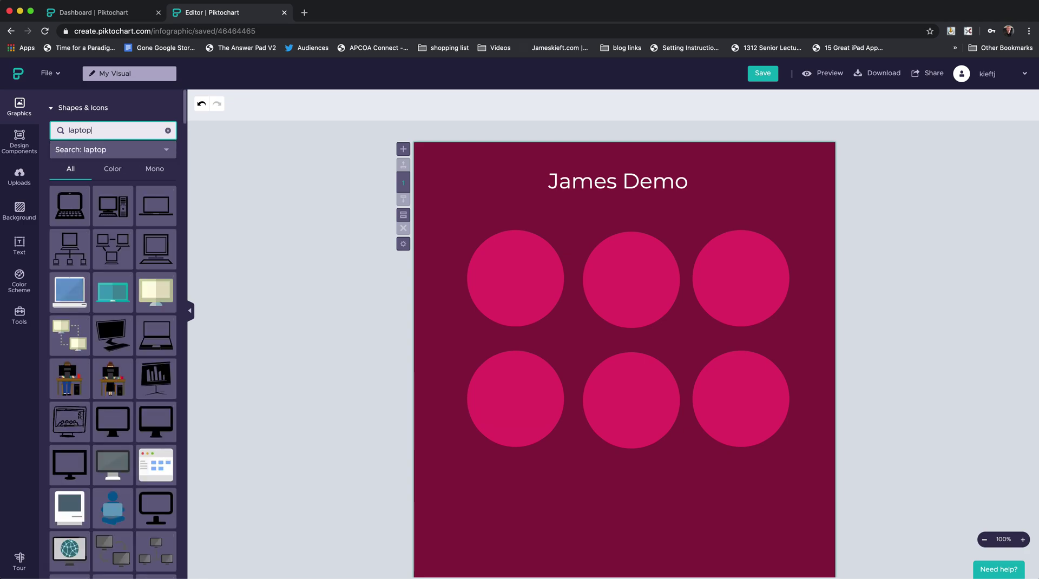
Place a laptop-and-phone icon in the top-left circle and make it white.
scroll(111, 341, down, 1)
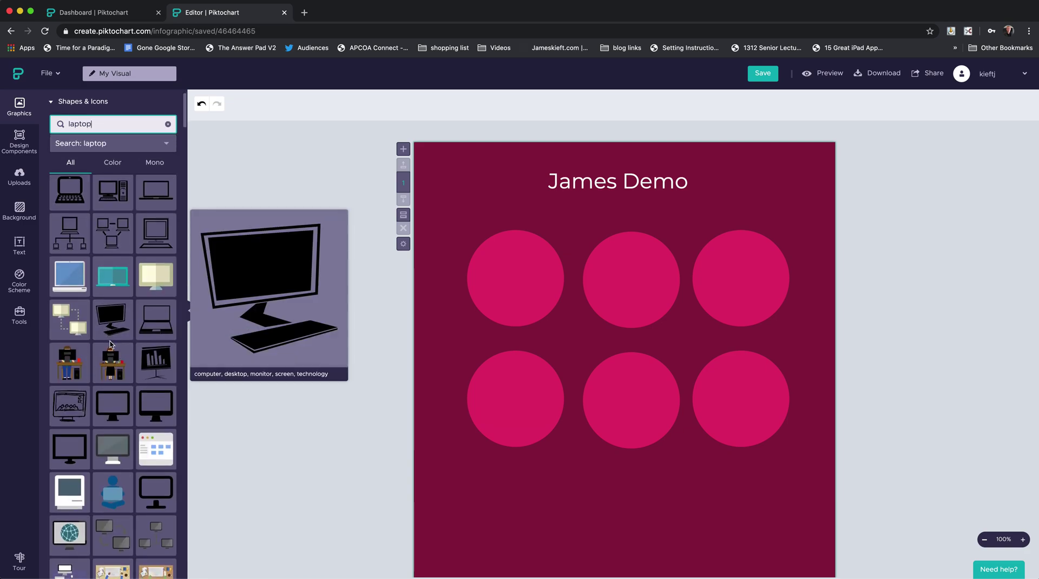
scroll(111, 344, down, 3)
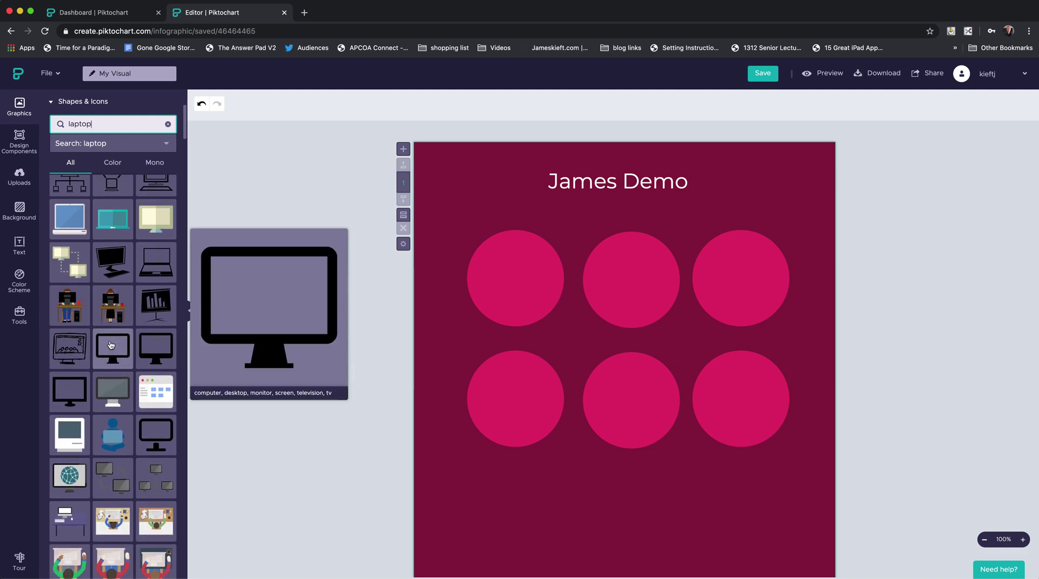
scroll(111, 344, down, 4)
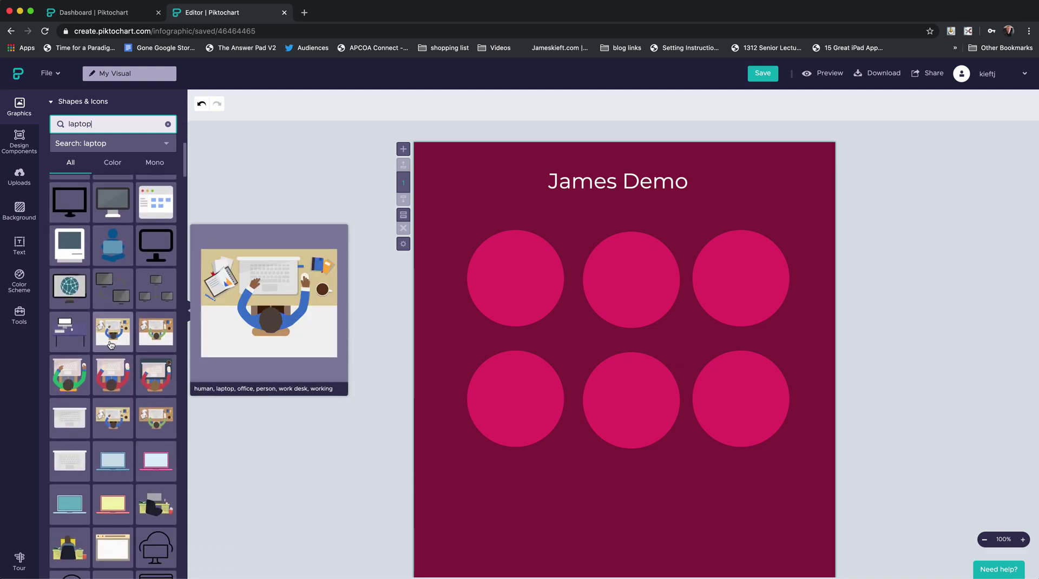
scroll(111, 344, down, 7)
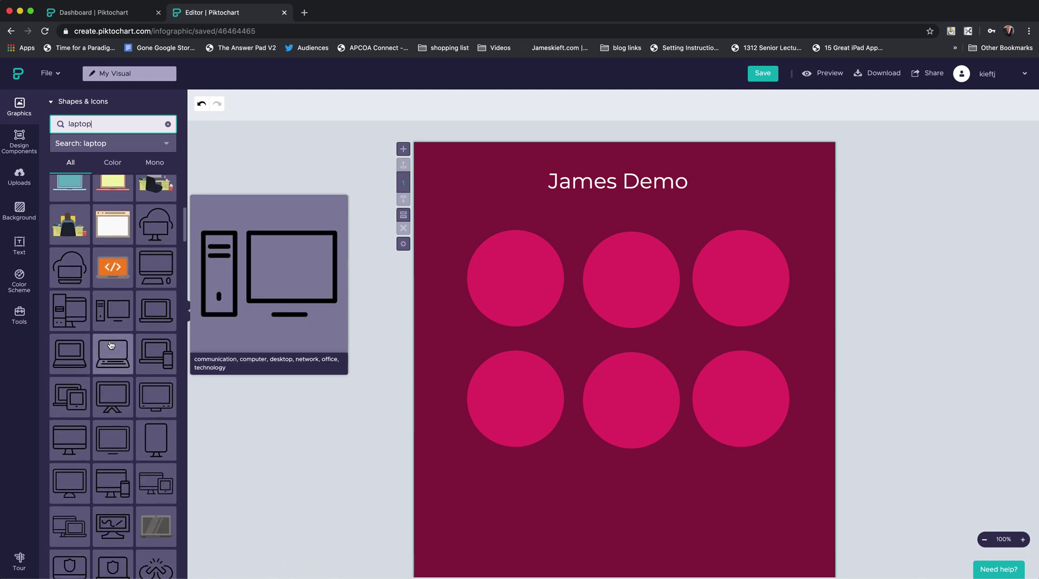
click(155, 356)
drag(647, 379, 543, 299)
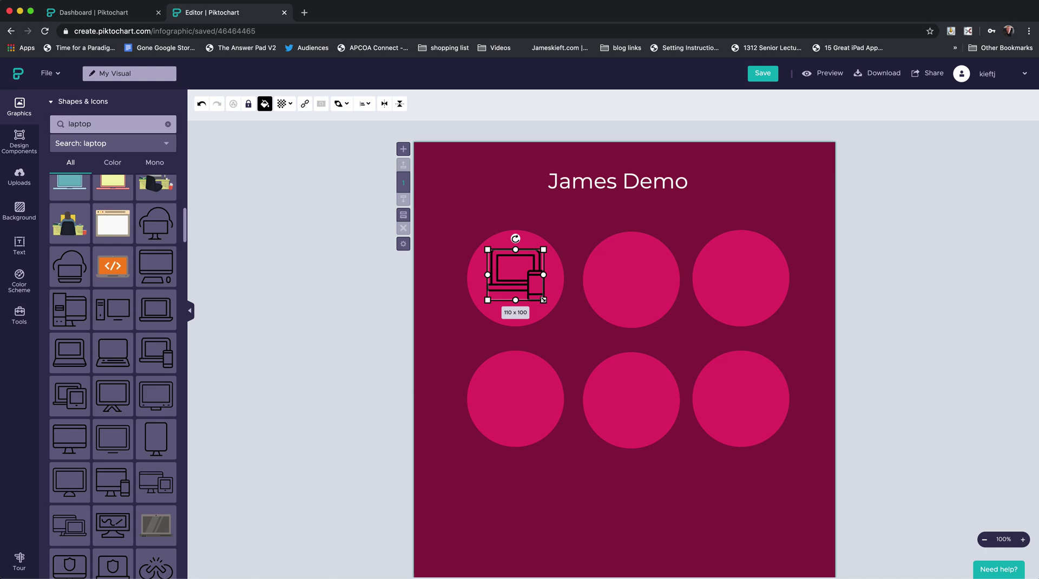
click(265, 104)
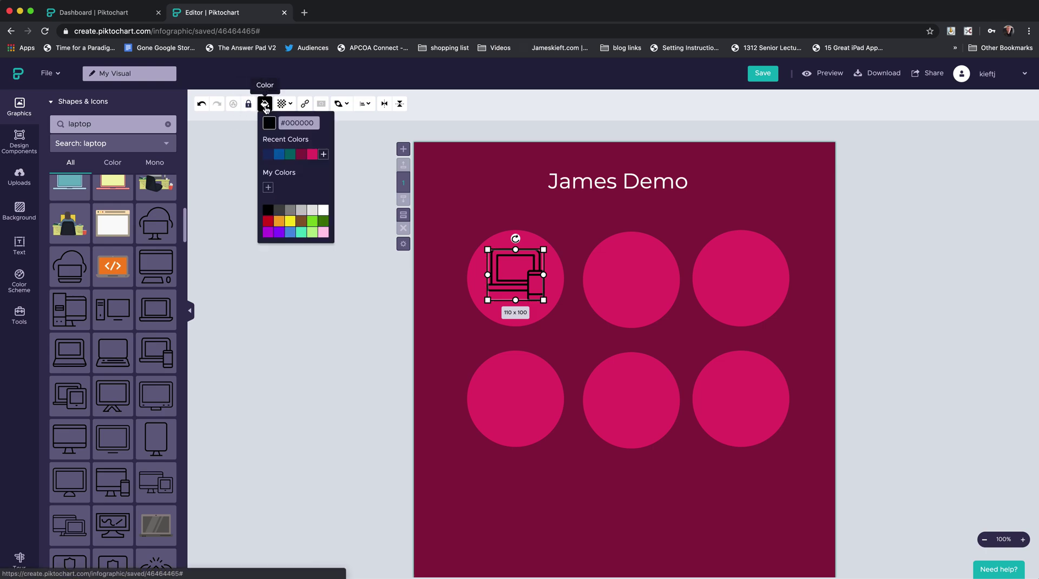
click(323, 210)
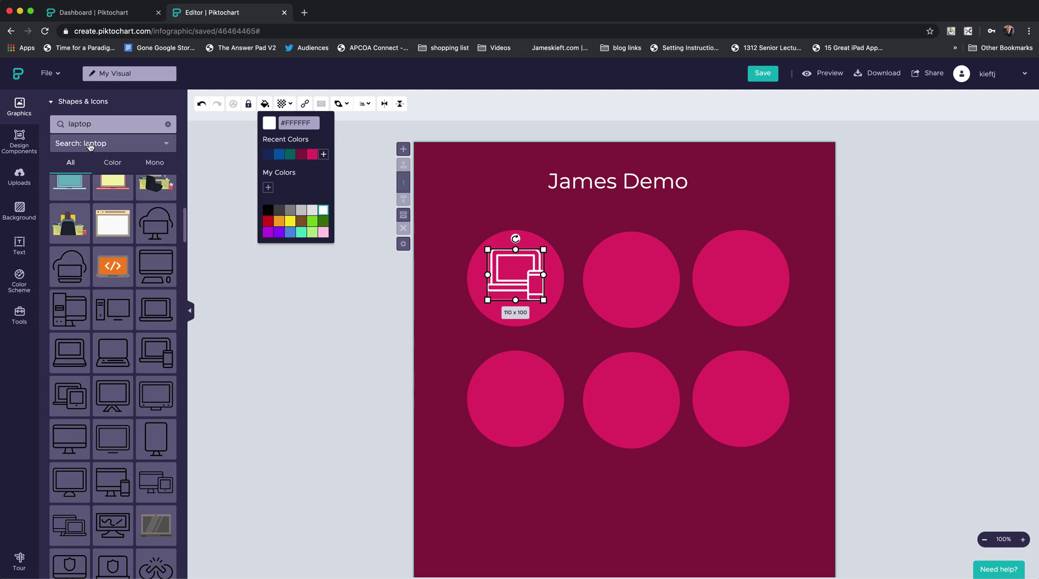
Add a phone icon, tilted about 30° and sized 57 × 105, in the top-middle circle.
double_click(95, 123)
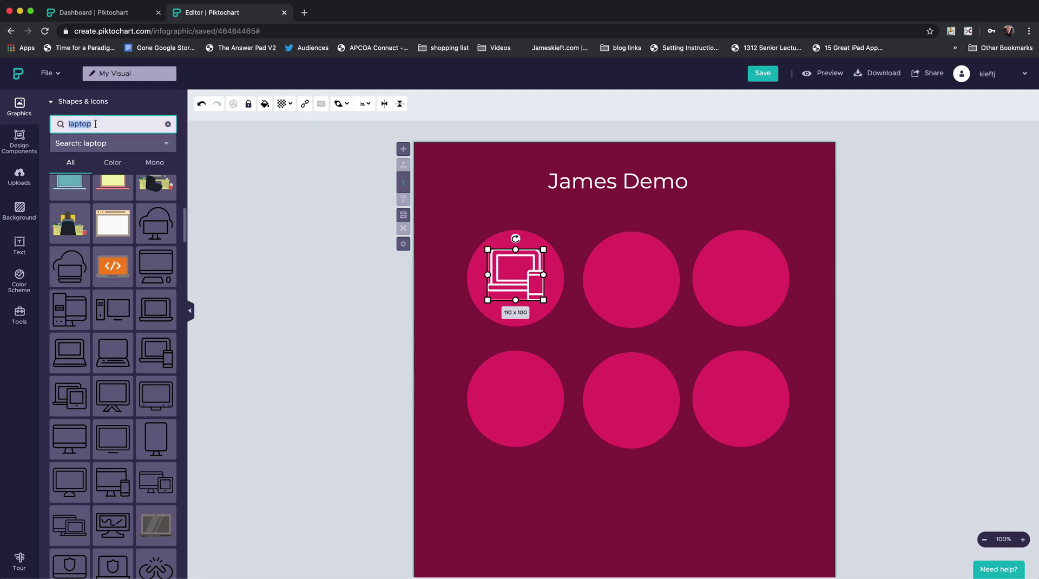
text(phone)
key(Return)
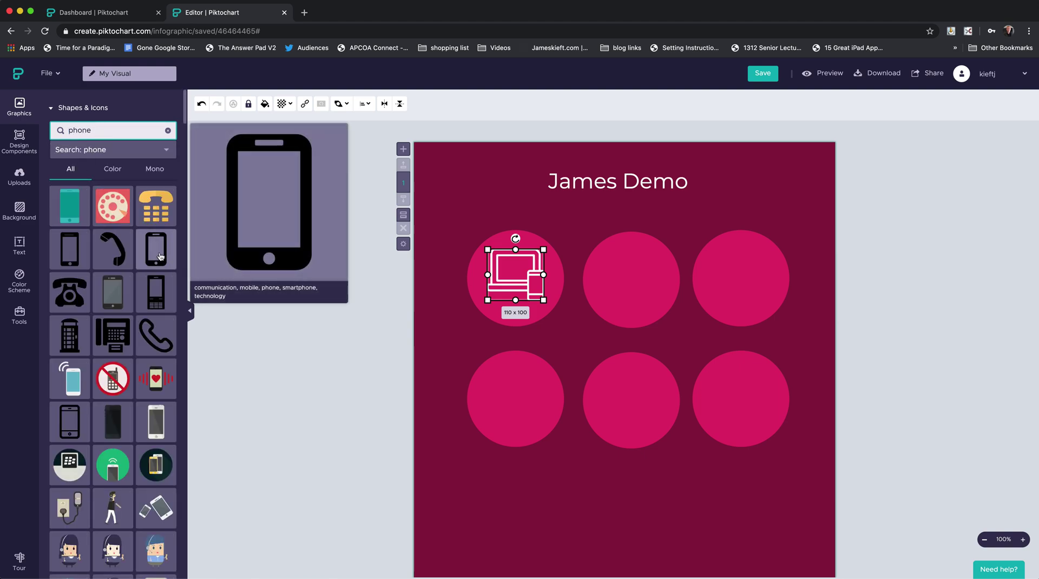
click(159, 248)
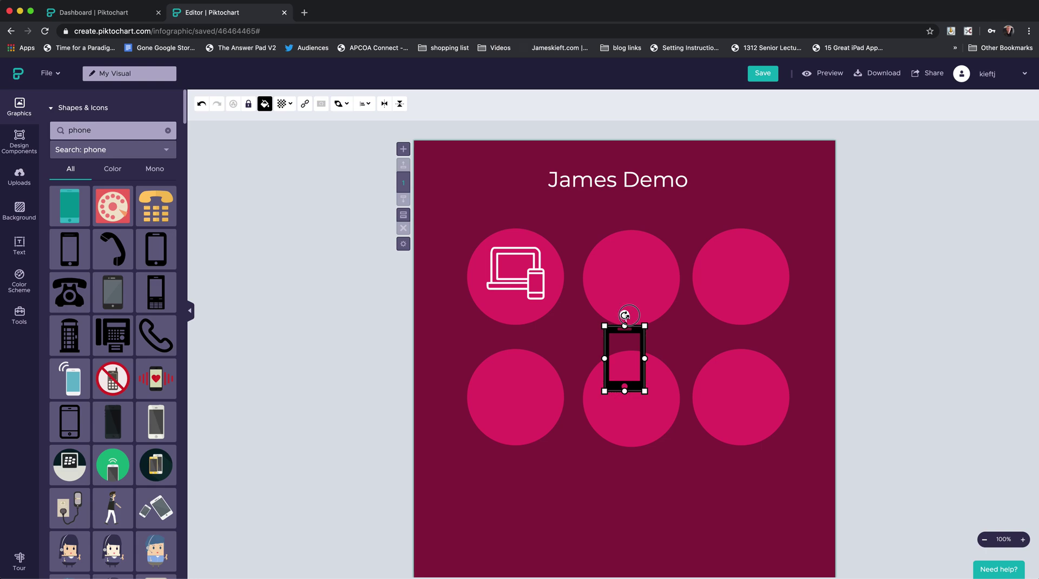
drag(625, 314, 643, 318)
drag(631, 397, 624, 380)
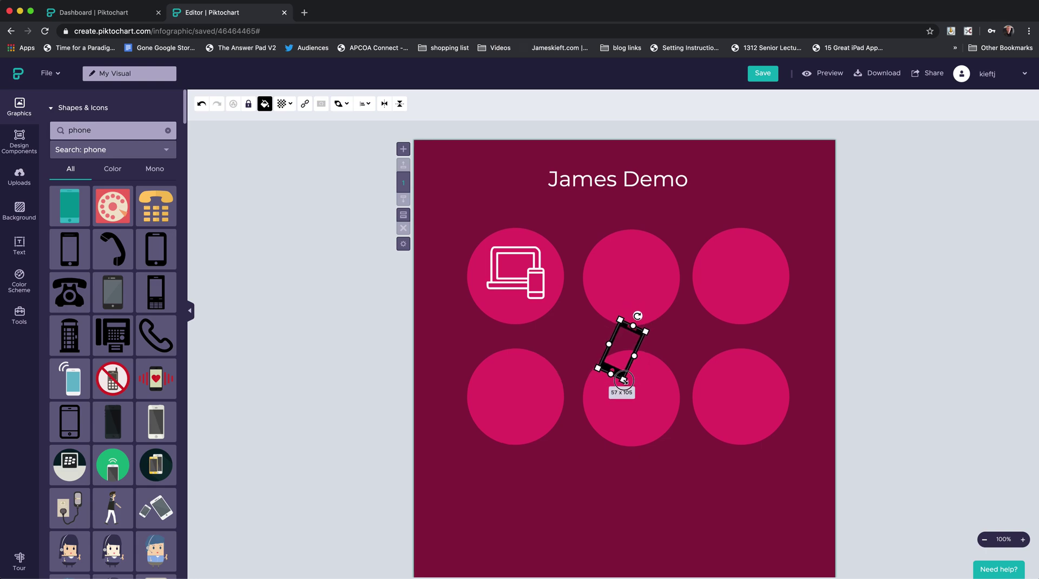
drag(628, 336, 627, 263)
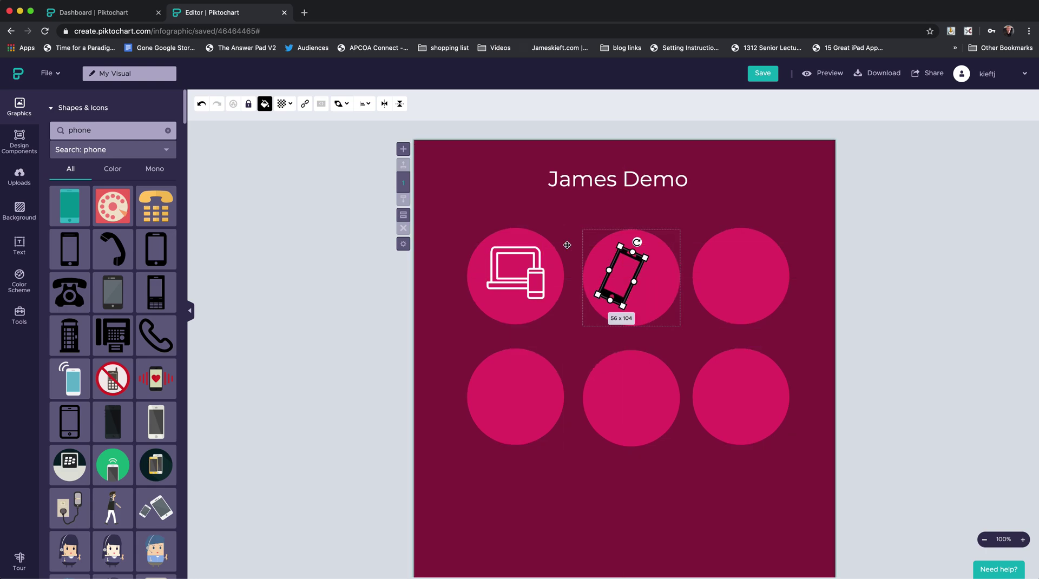
Make the phone icon white and shorten the block to end below the circles.
click(265, 104)
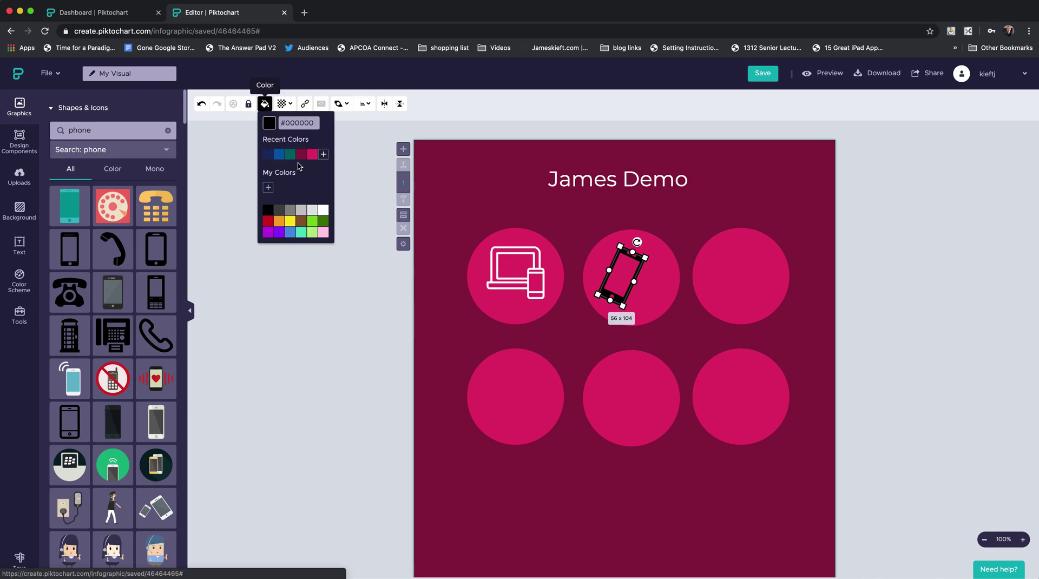
click(324, 210)
click(622, 274)
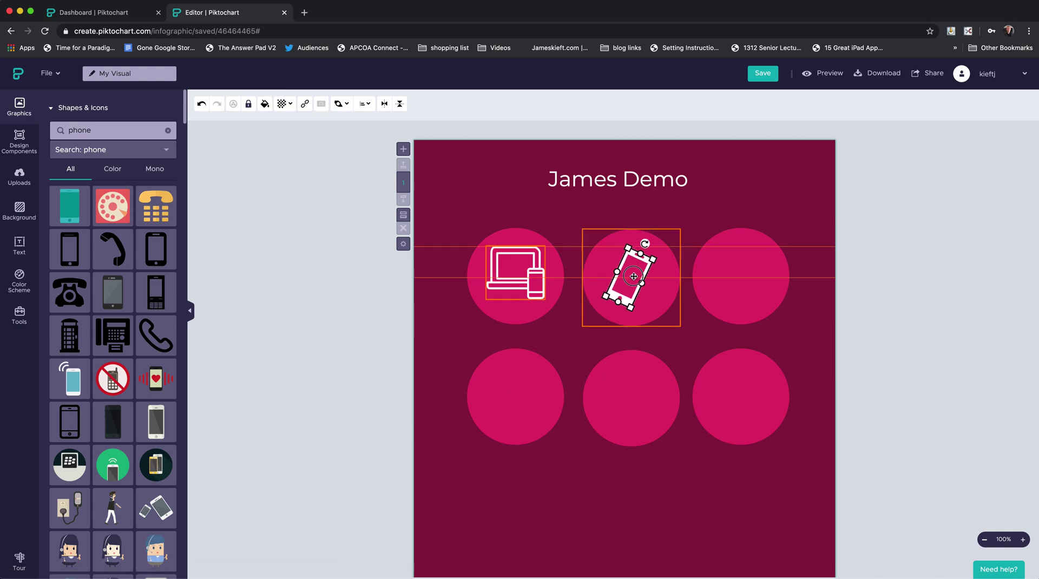
click(589, 453)
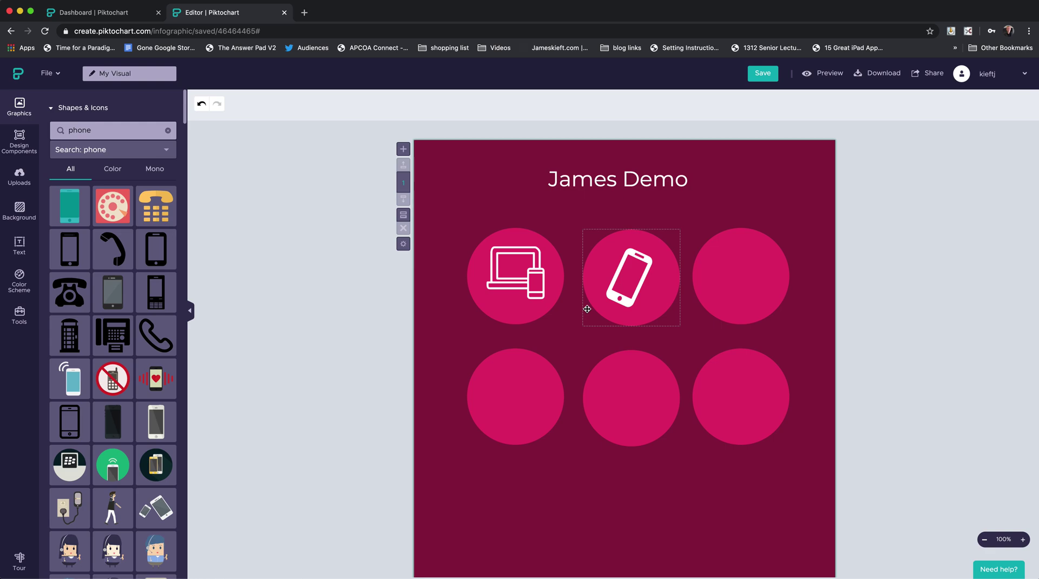
scroll(644, 480, down, 5)
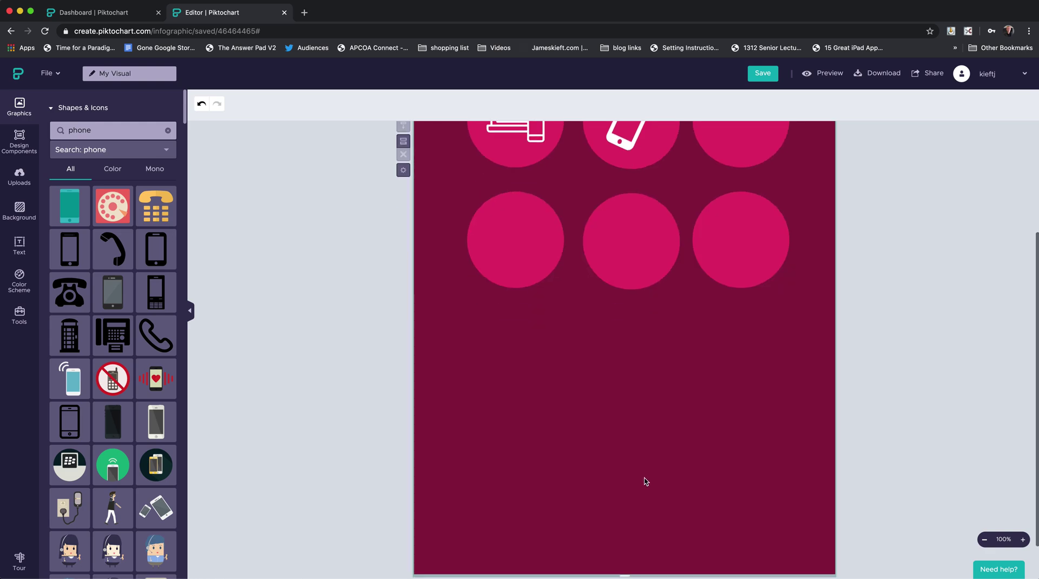
drag(625, 535, 638, 473)
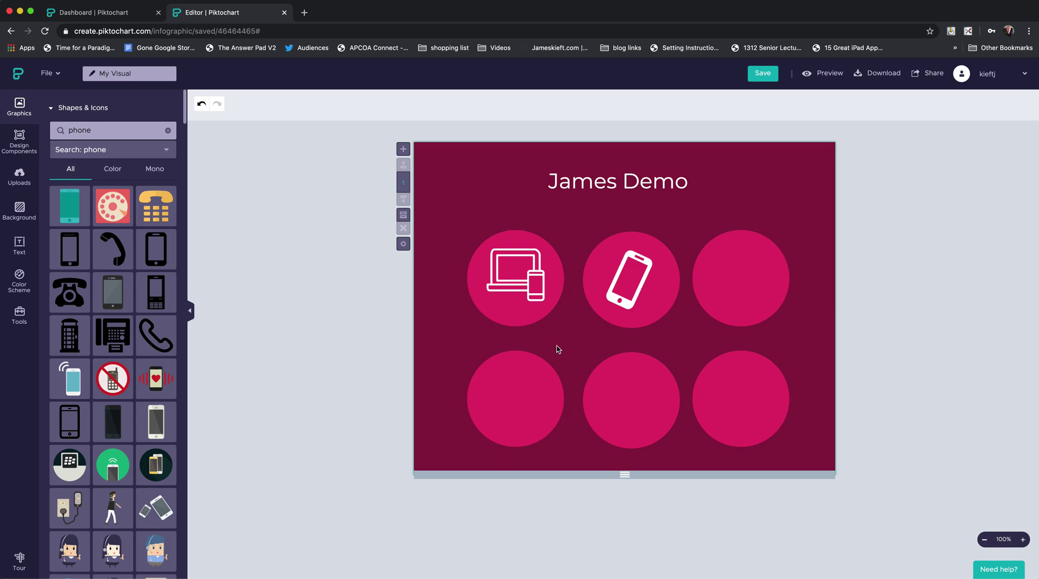
Clone the block to repeat the heading, circle grid and white icons below.
click(406, 216)
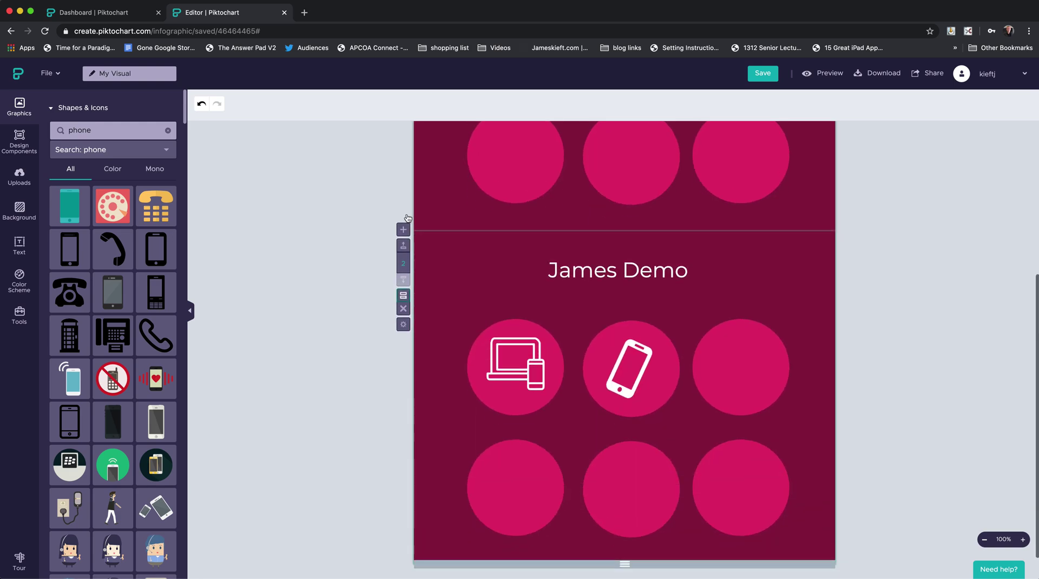
scroll(407, 218, down, 1)
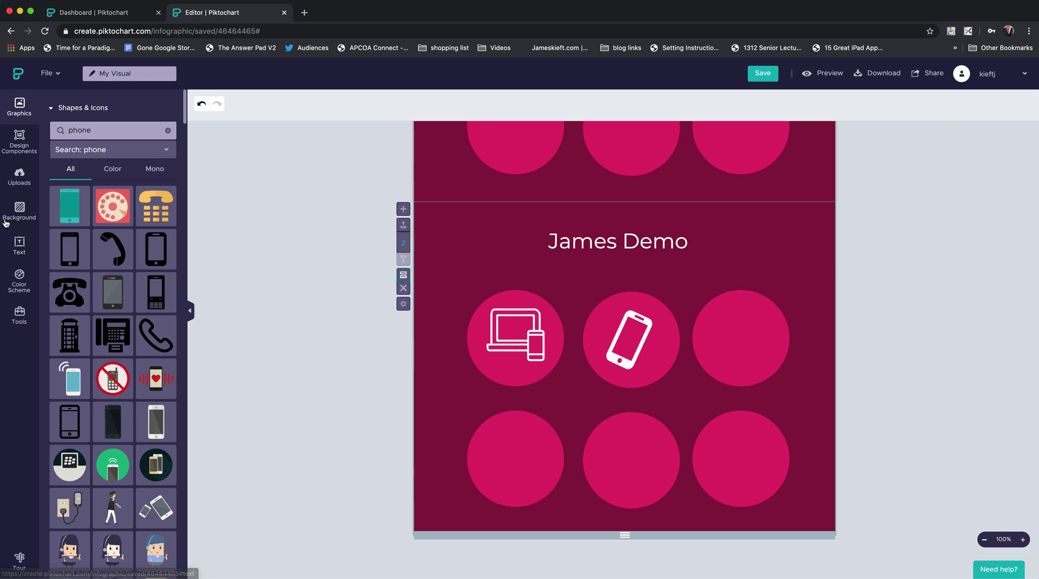
click(23, 176)
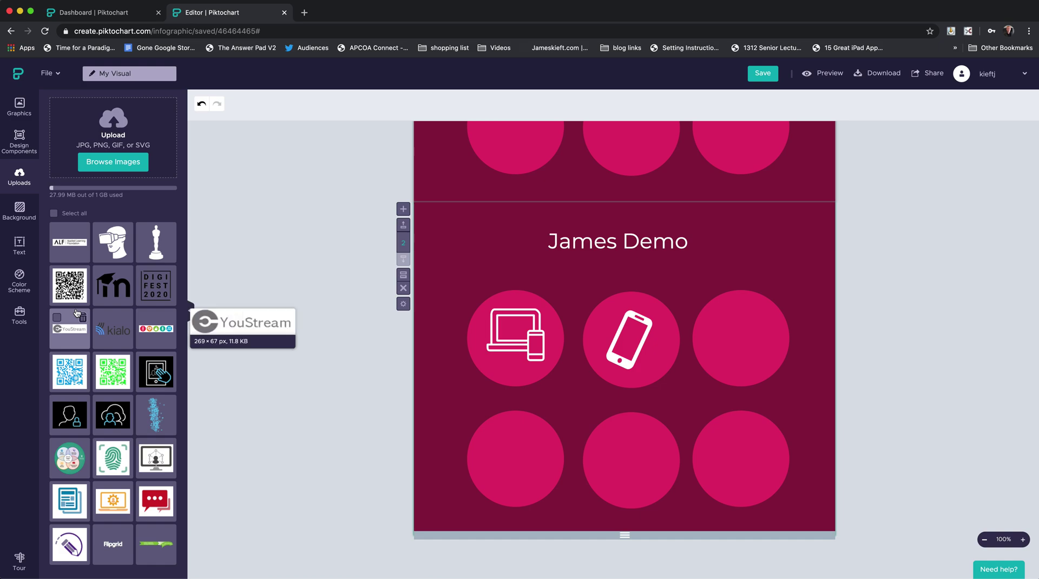
Place the uploaded Flipgrid logo on the page.
scroll(151, 487, down, 3)
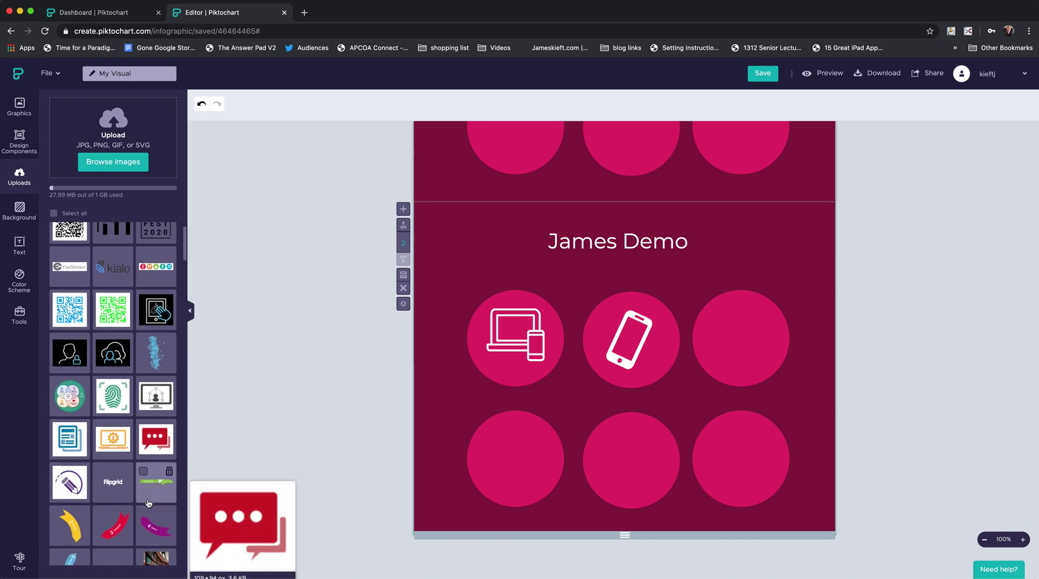
scroll(148, 503, down, 1)
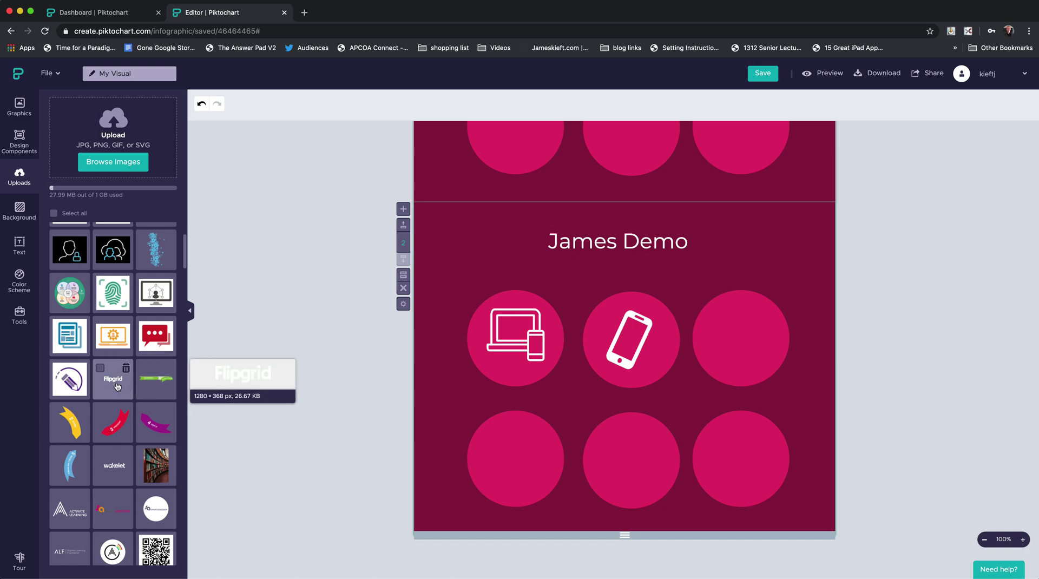
drag(115, 383, 618, 260)
drag(641, 300, 625, 314)
scroll(625, 325, down, 2)
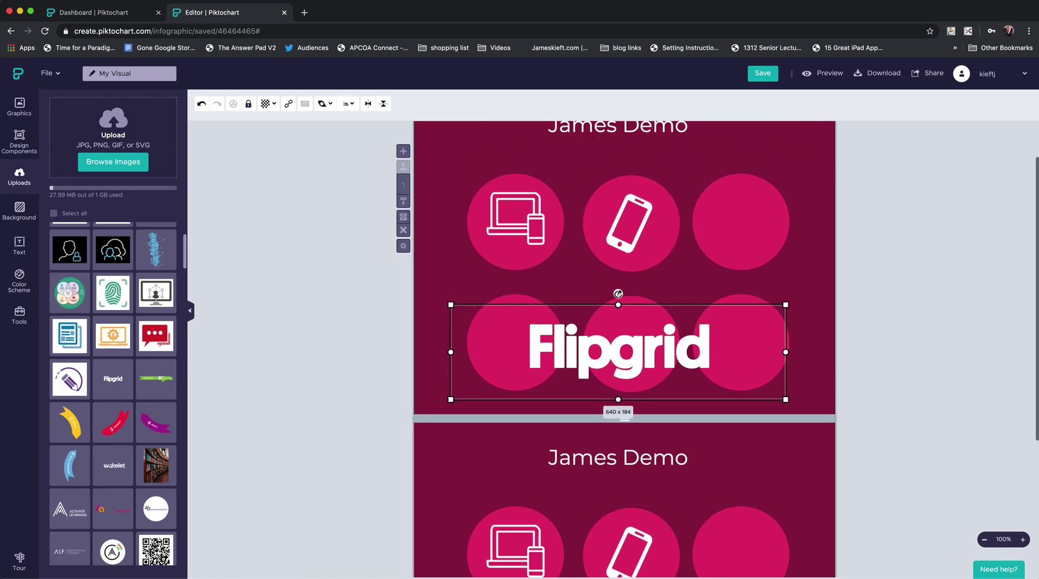
click(471, 302)
scroll(162, 406, down, 6)
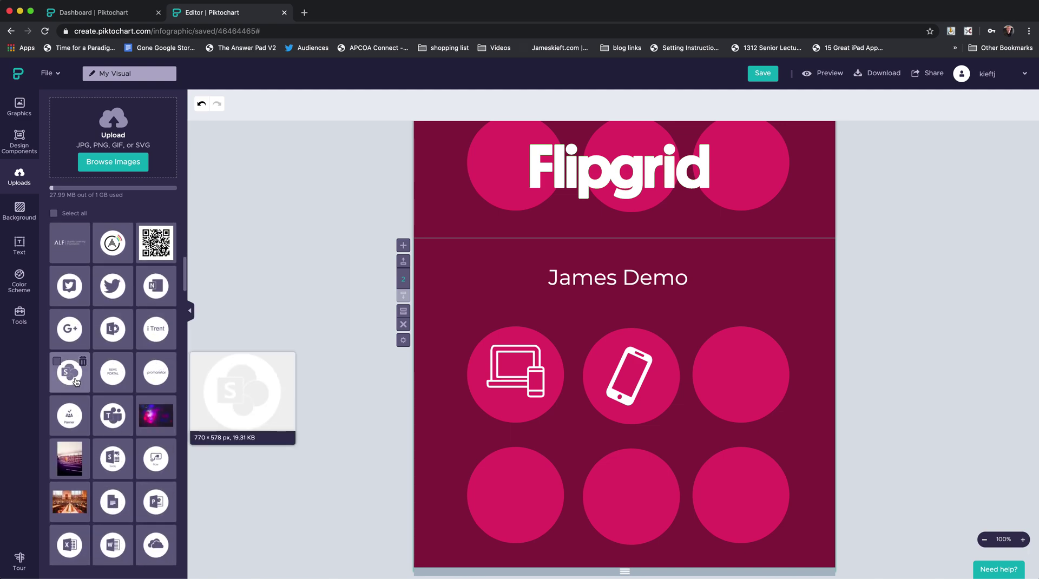
Add the uploaded Sway logo, shrink it and set it on the bottom-right circle.
mouse_move(118, 420)
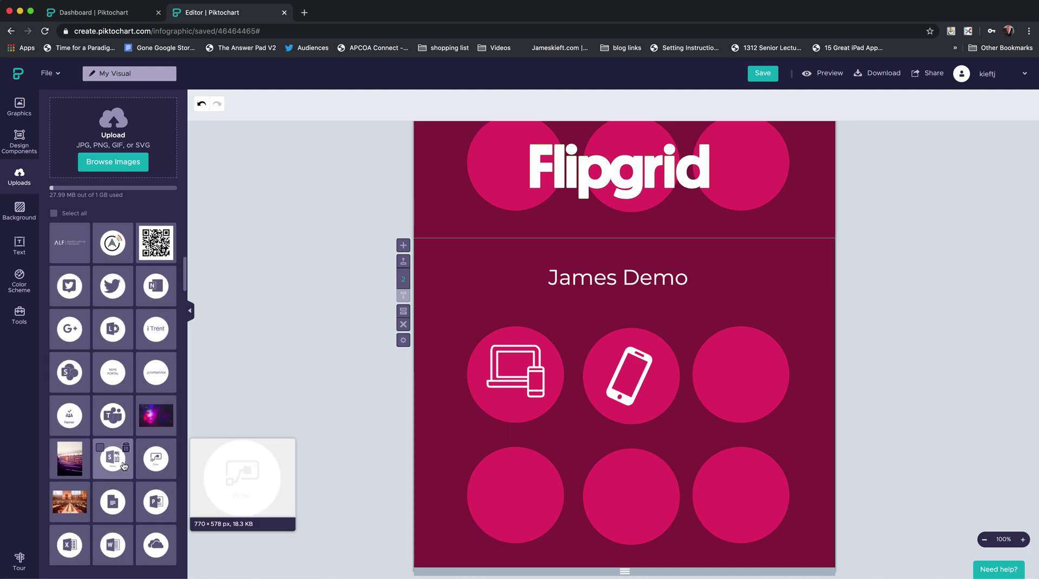
drag(123, 427, 741, 501)
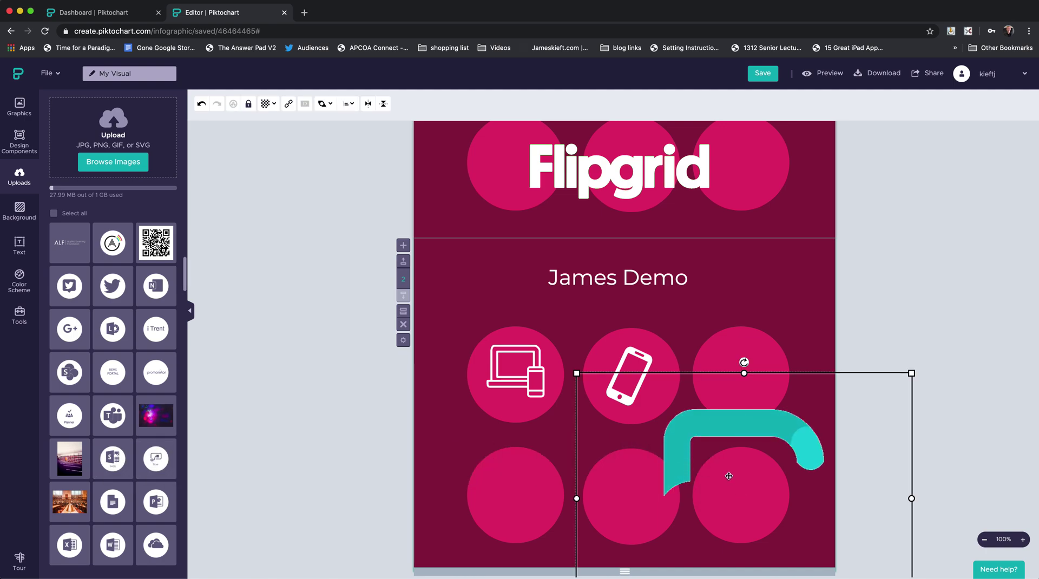
scroll(726, 472, down, 2)
drag(577, 308, 747, 433)
scroll(747, 434, up, 1)
drag(795, 505, 697, 399)
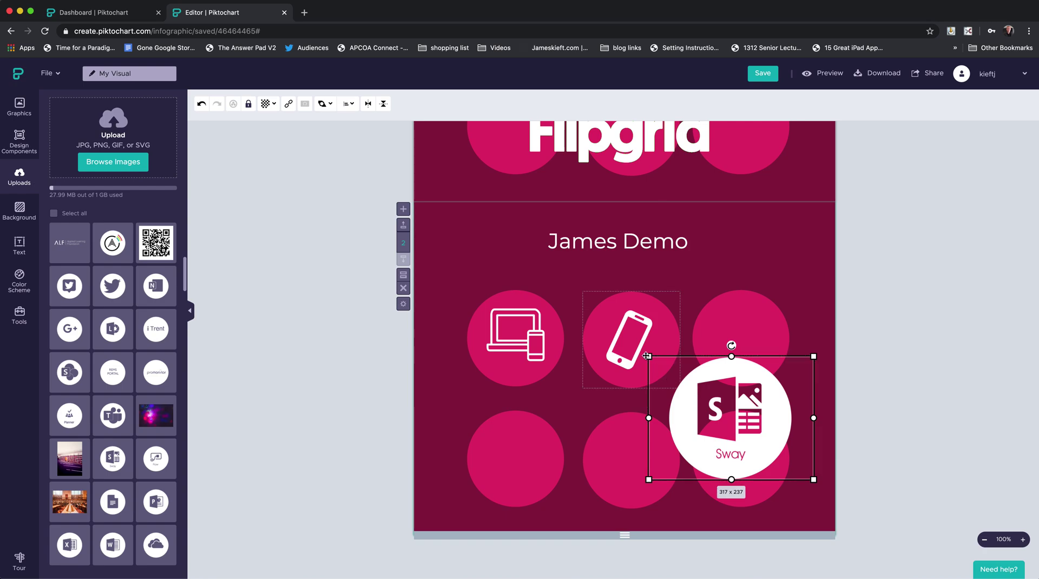
drag(654, 362, 708, 401)
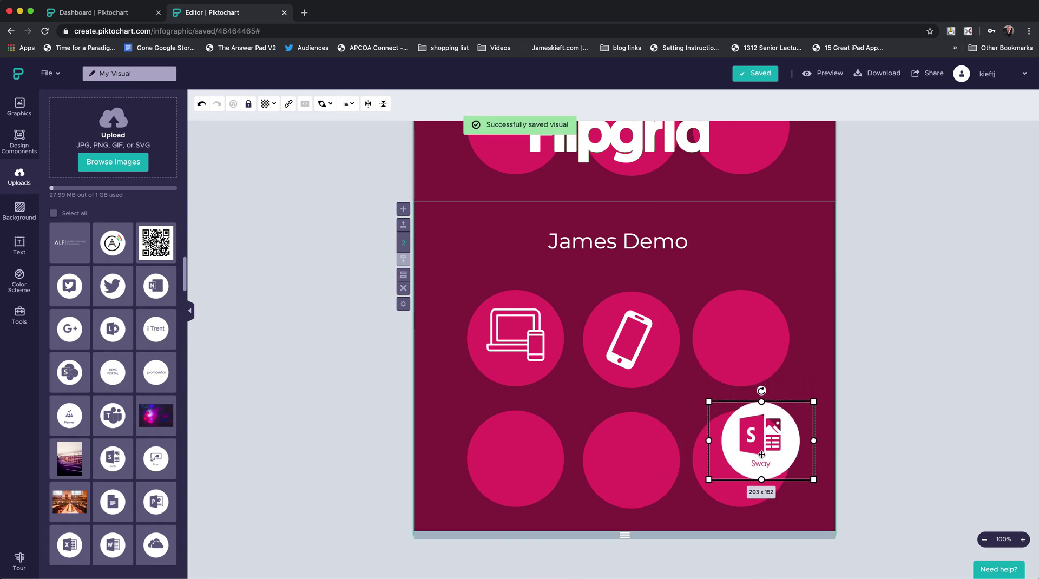
drag(761, 455, 744, 471)
scroll(788, 357, up, 5)
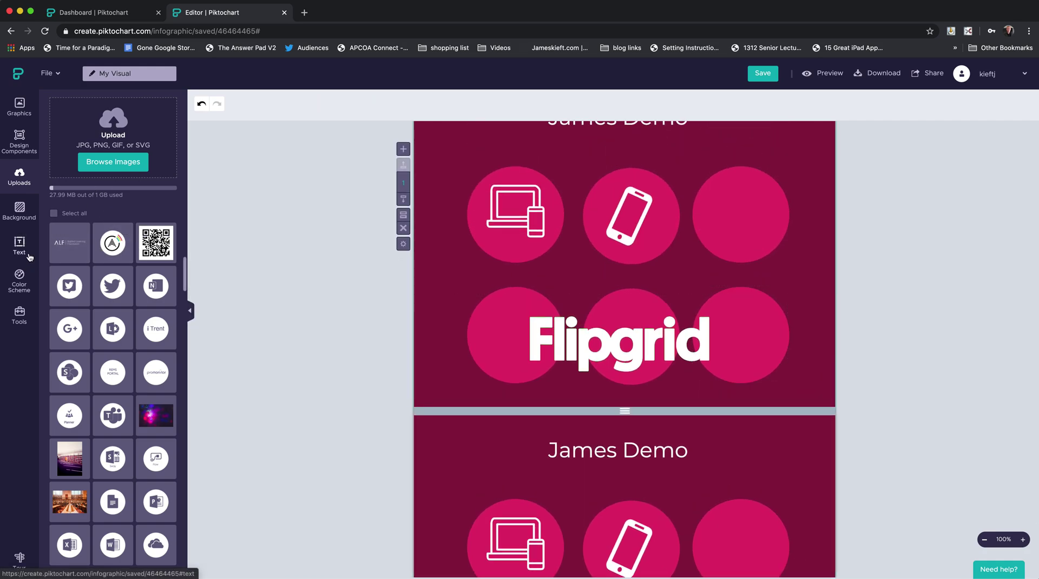
scroll(598, 368, down, 4)
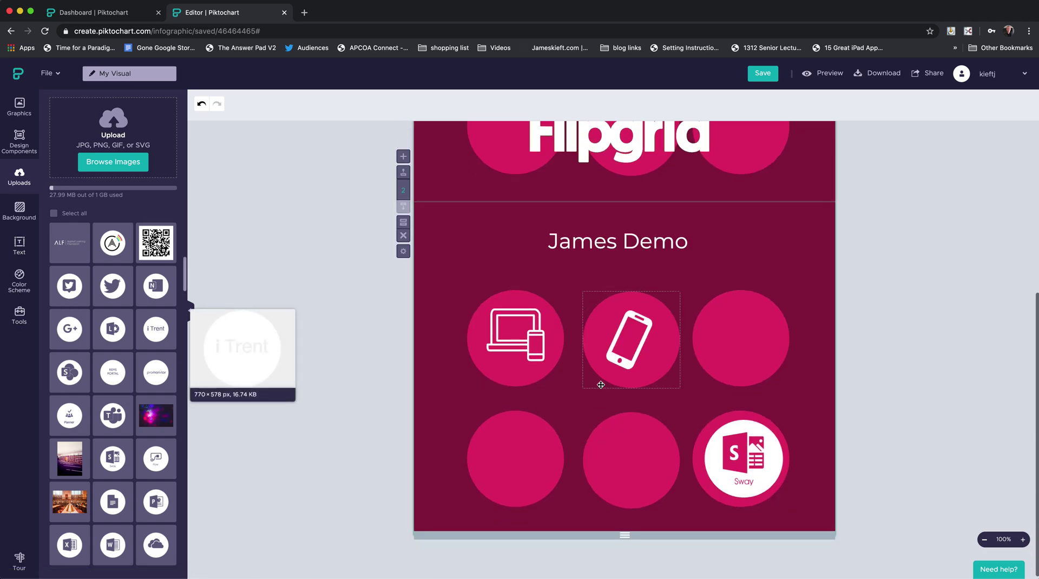
Delete the Flipgrid logo from the page.
click(596, 144)
key(Delete)
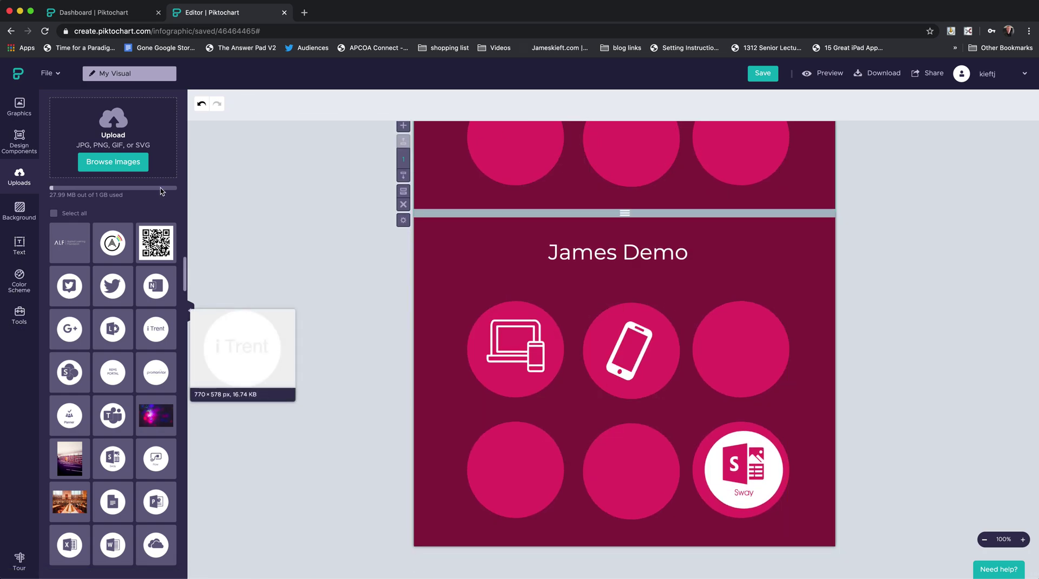
click(22, 312)
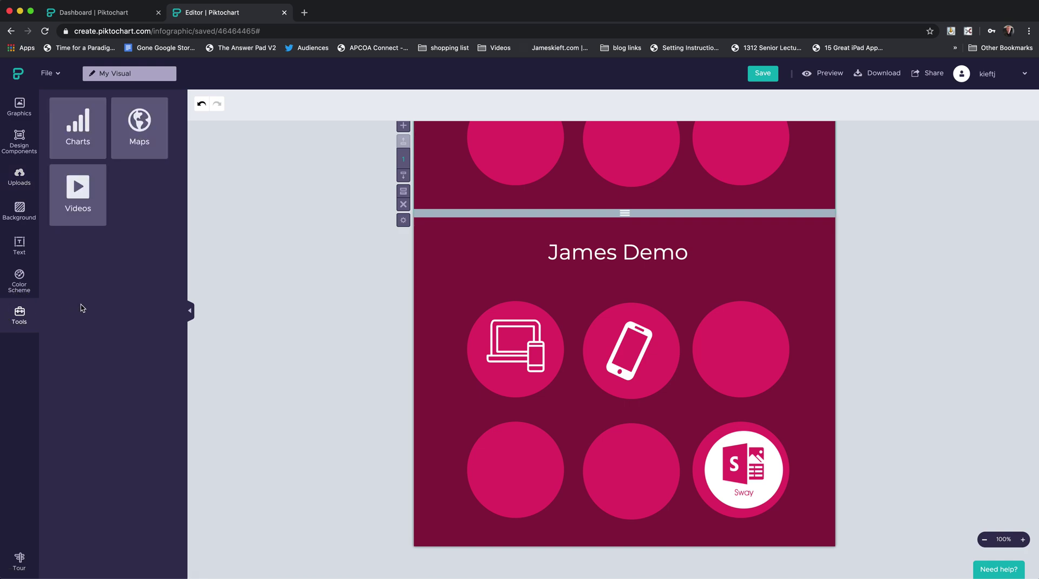
Choose the Videos tile to show the YouTube or Vimeo link field.
click(81, 201)
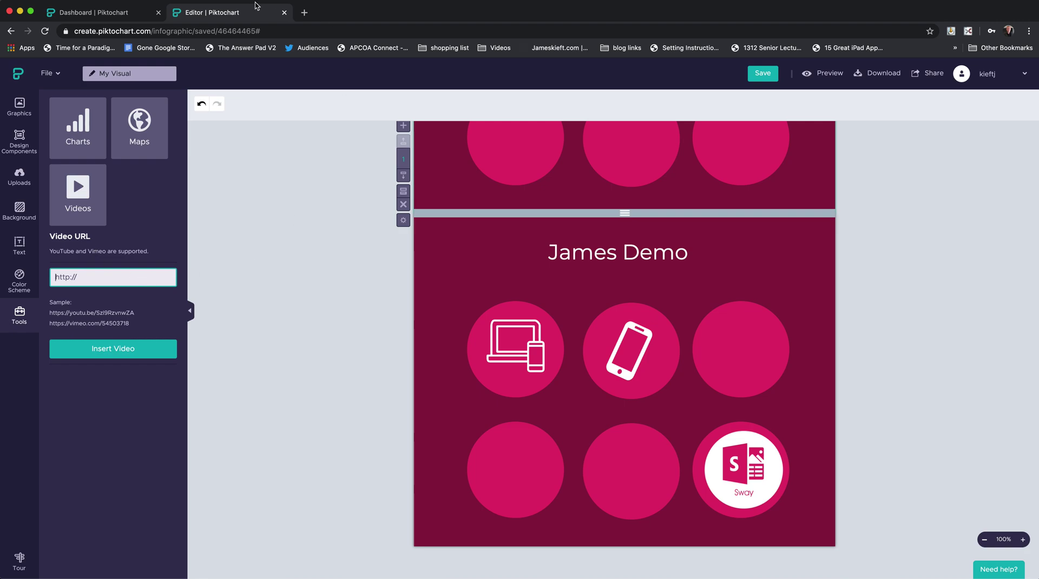
In a new tab, find the channel and open the 'Teacher guide to using Wakelet' video.
click(305, 12)
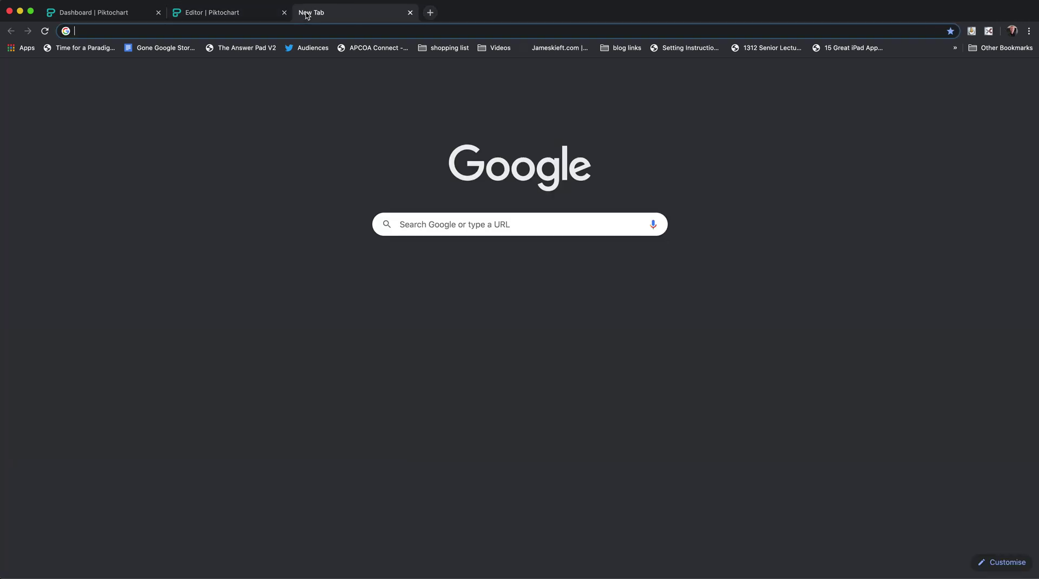
text(james)
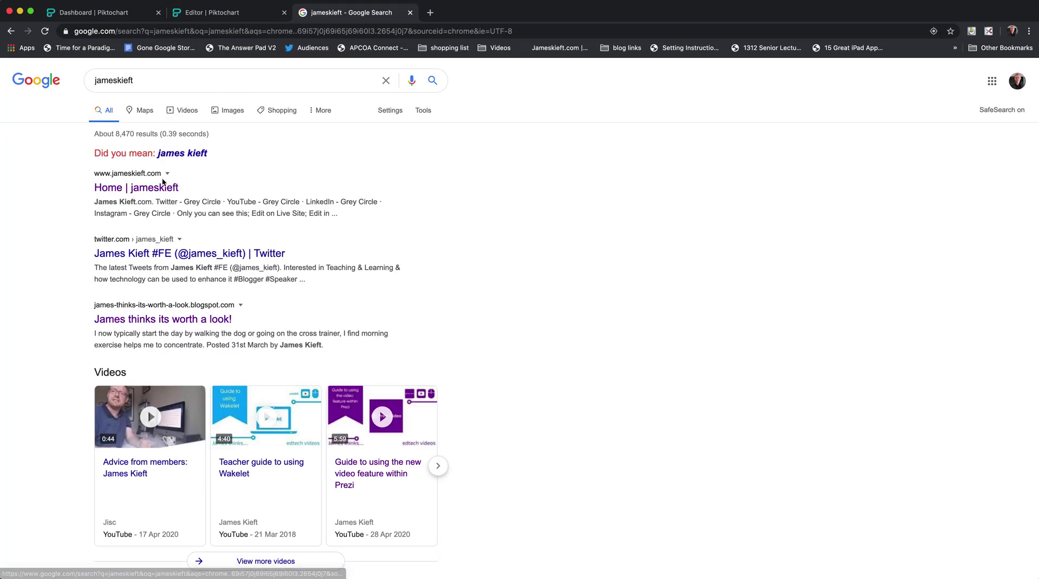
scroll(273, 462, down, 1)
click(273, 463)
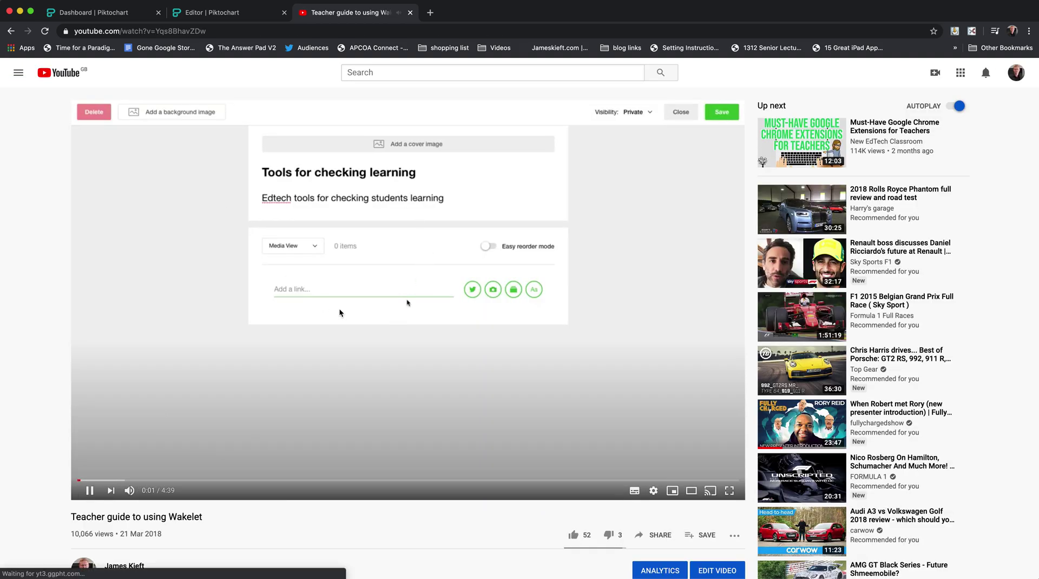
Pause the video, copy its share link and return to the Piktochart editor.
scroll(442, 373, down, 5)
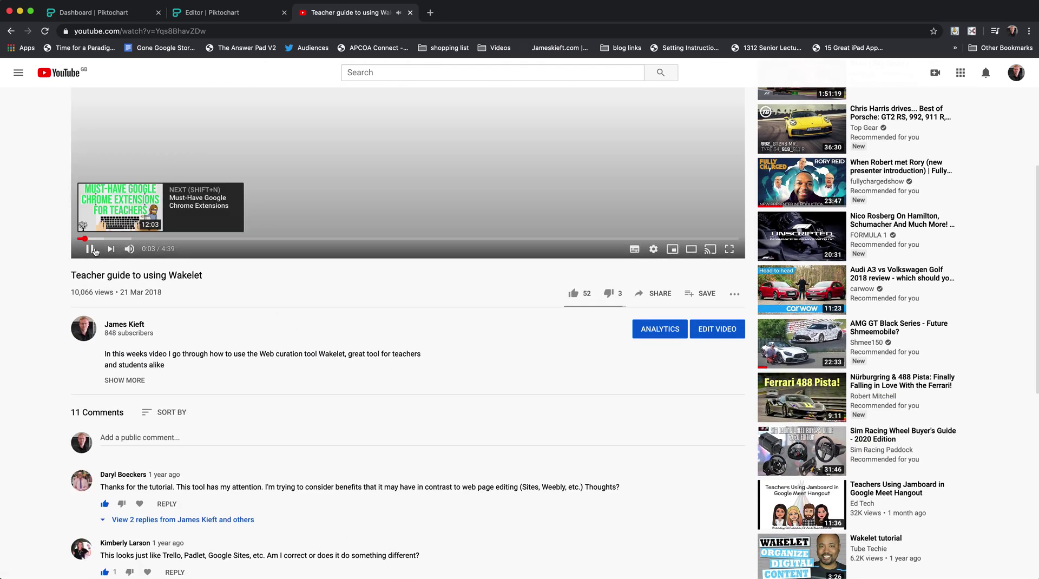
click(90, 255)
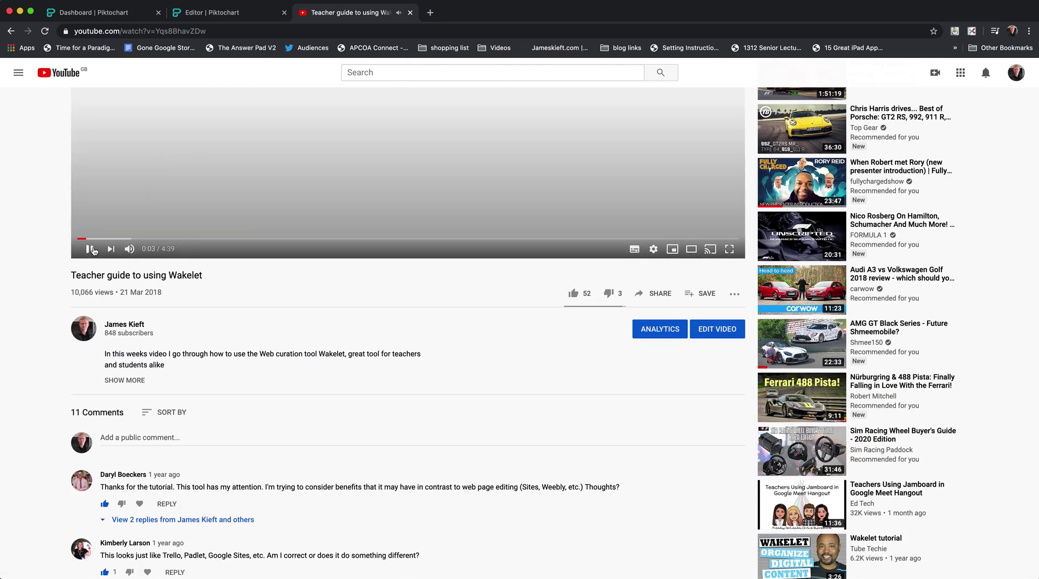
click(642, 295)
click(621, 339)
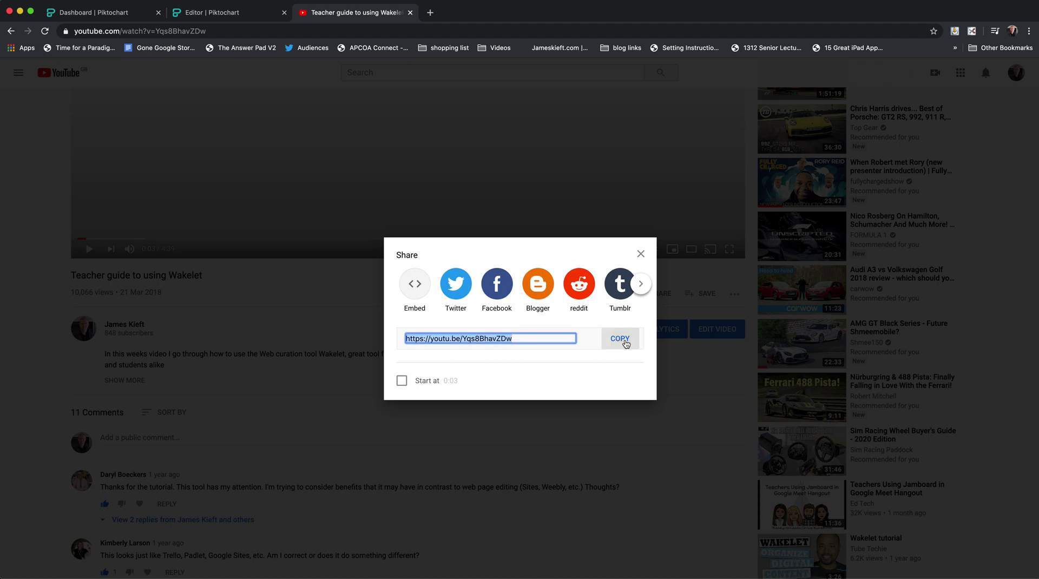
click(223, 13)
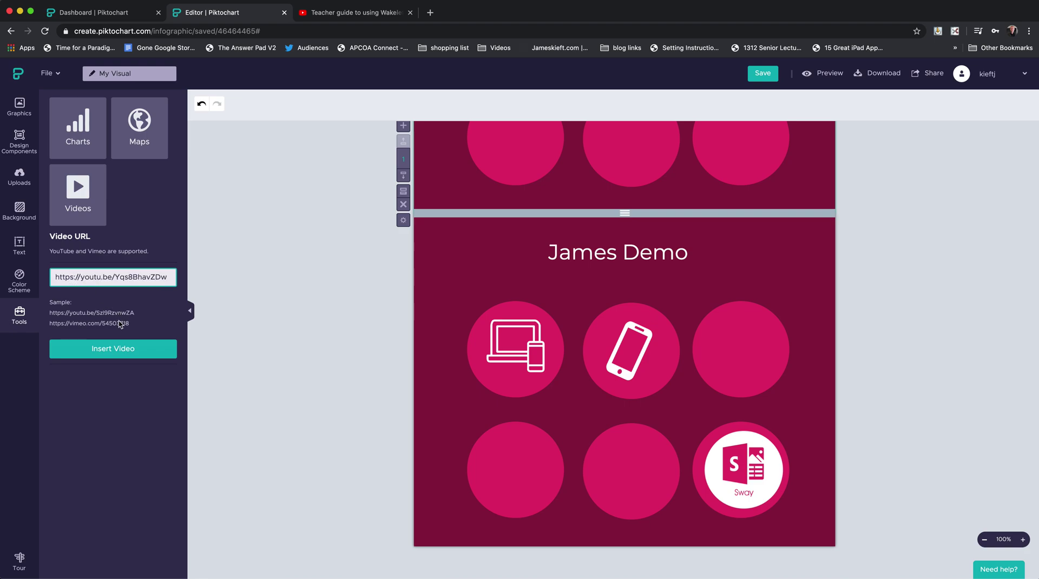
Insert the Wakelet video, resized to 342 × 228, over the lower block's bottom circles.
click(119, 354)
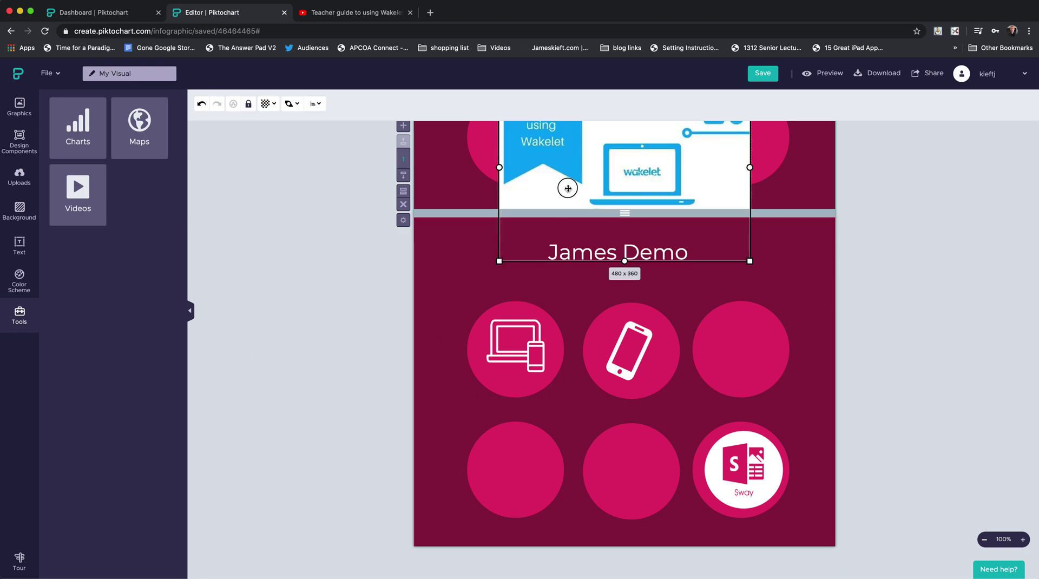
drag(568, 188, 537, 441)
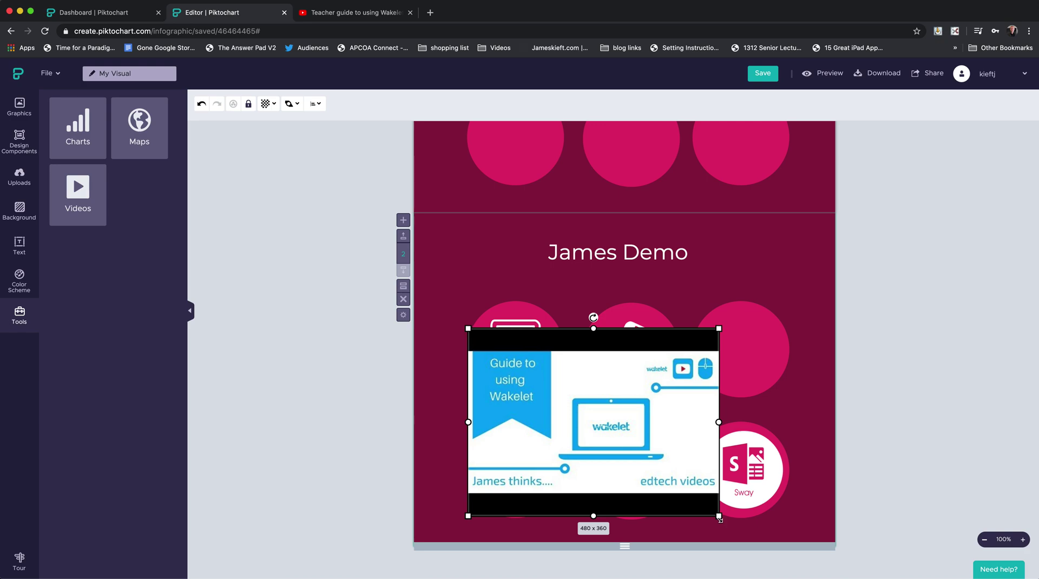
drag(718, 516, 644, 460)
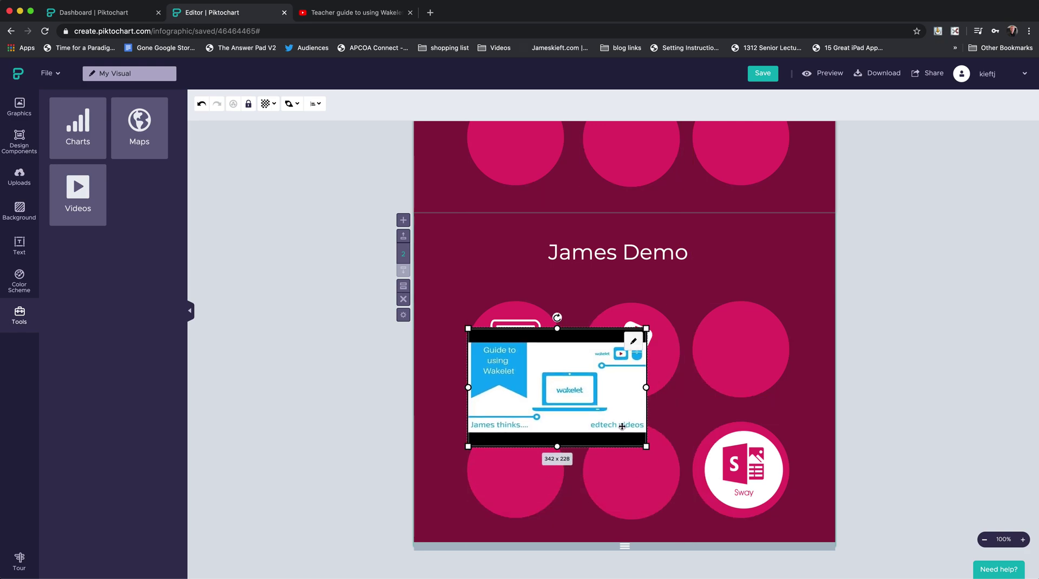
drag(621, 426, 646, 503)
click(777, 386)
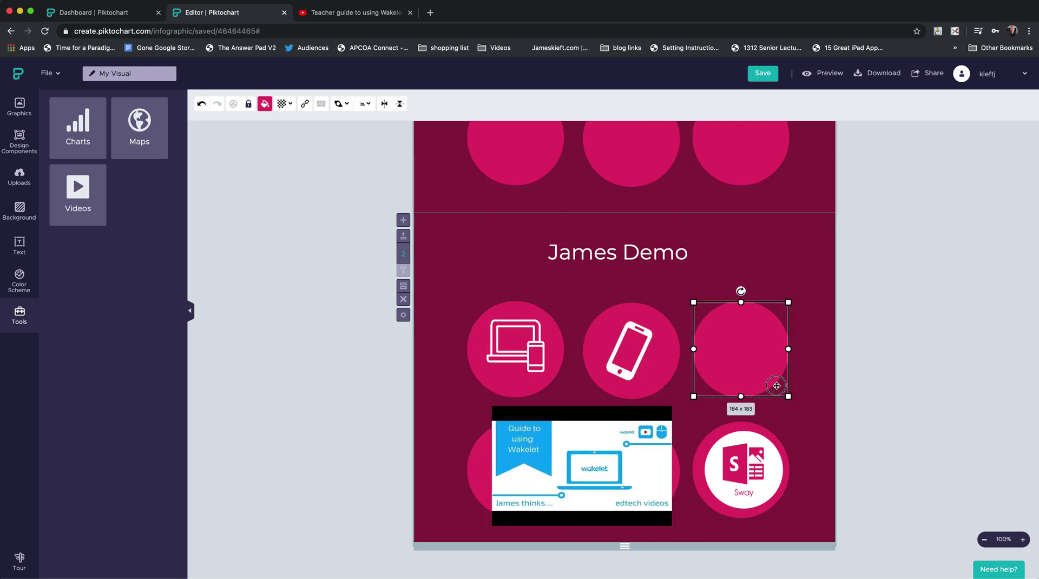
scroll(508, 278, up, 5)
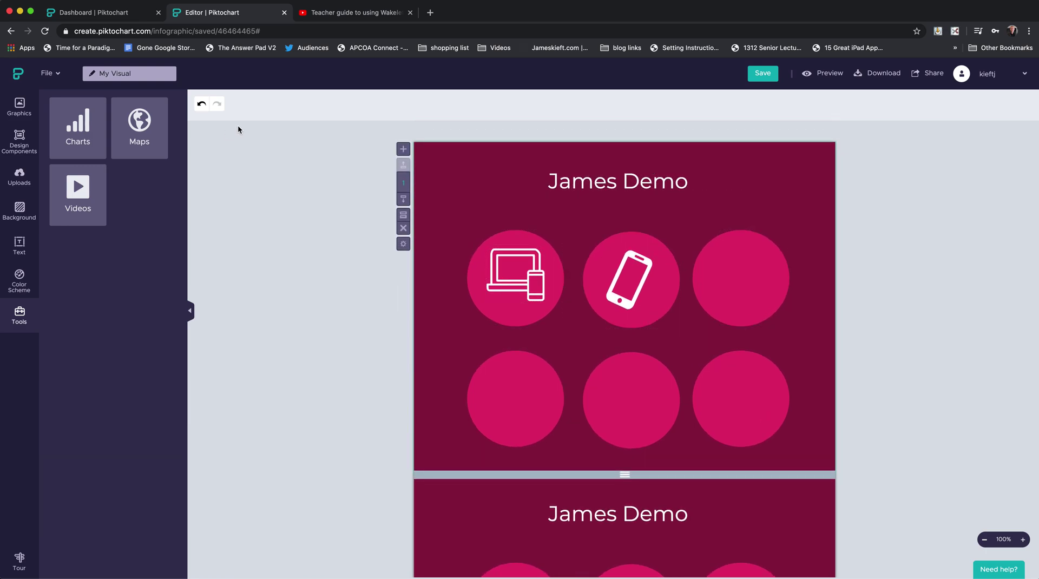
Retitle the visual from 'My Visual' to 'James demo 123' and save it.
click(137, 75)
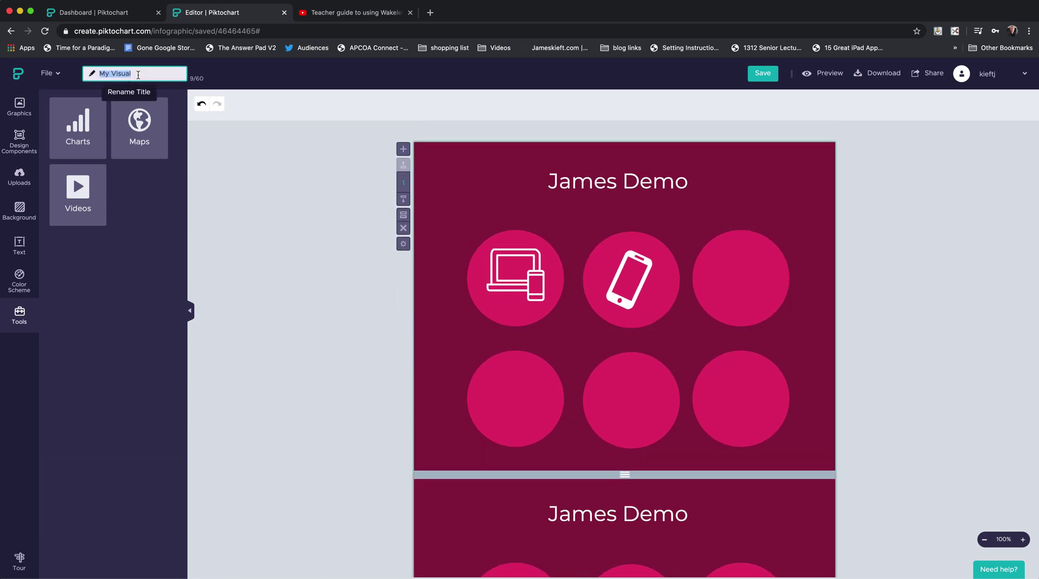
text(James demo 123)
click(768, 77)
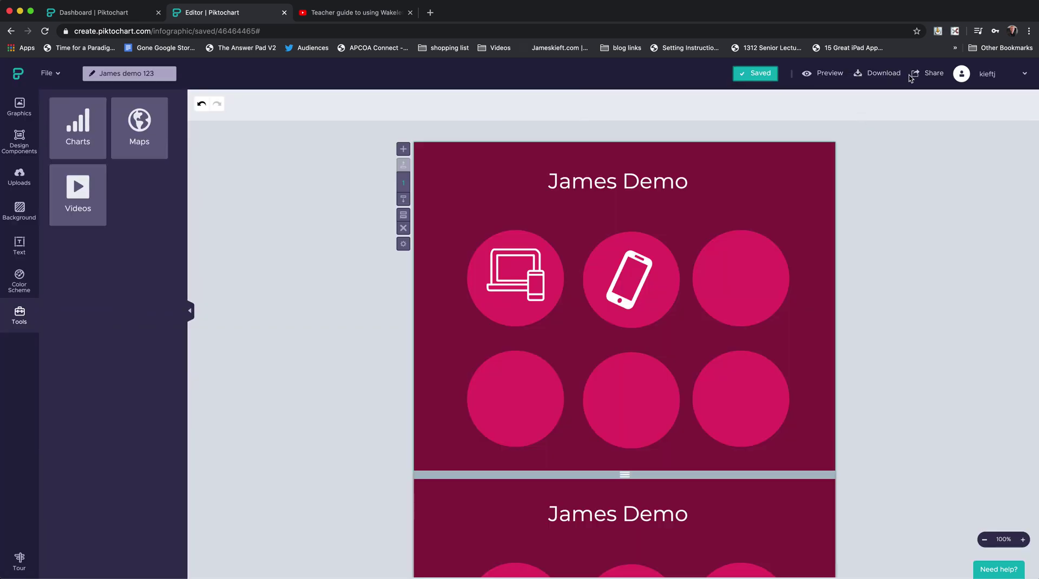
click(879, 76)
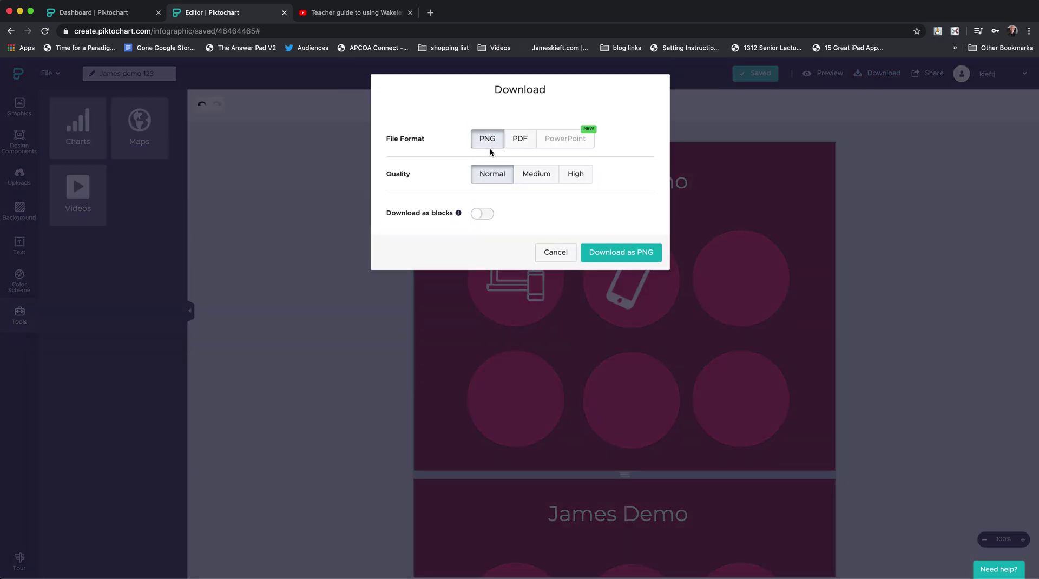
Publish the visual, make its share link public and copy the link.
mouse_move(568, 145)
click(555, 254)
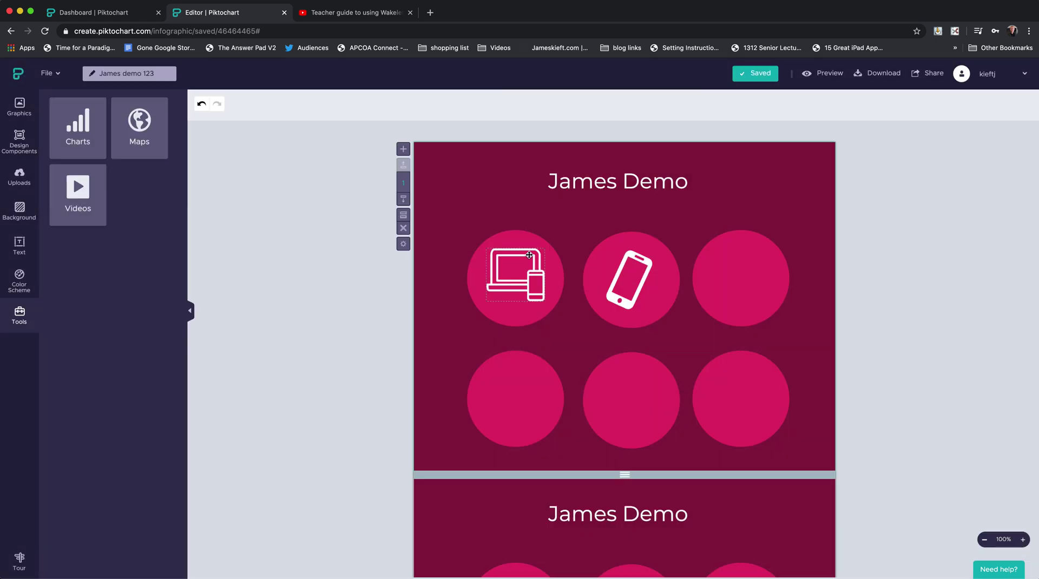
click(926, 74)
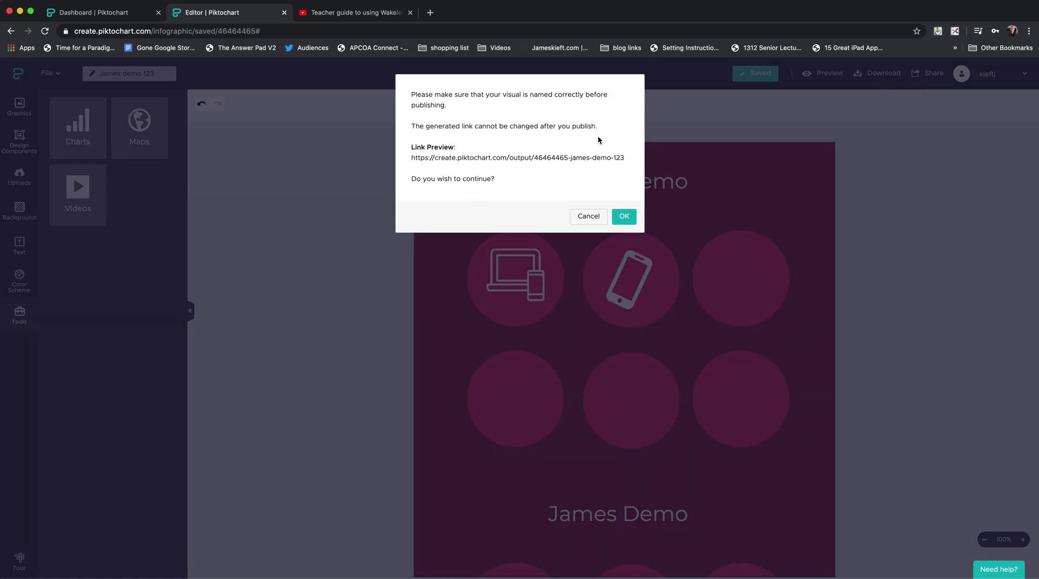
click(624, 216)
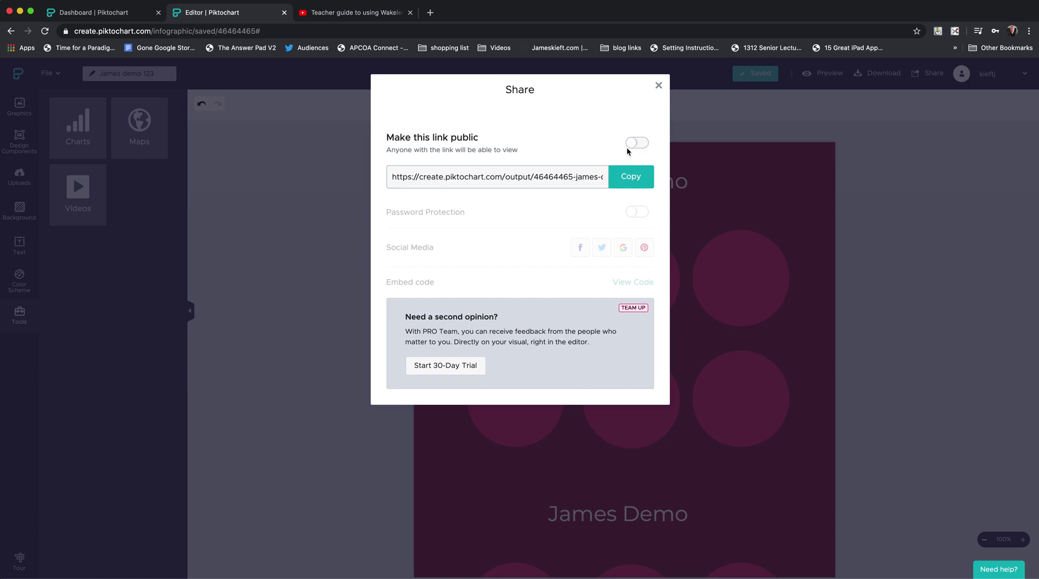
click(635, 143)
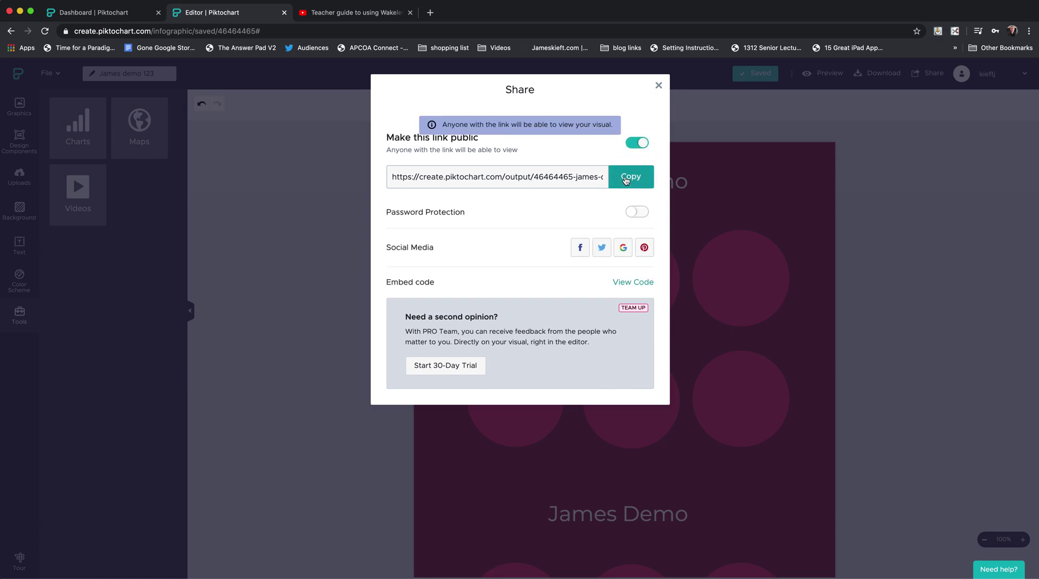
click(626, 179)
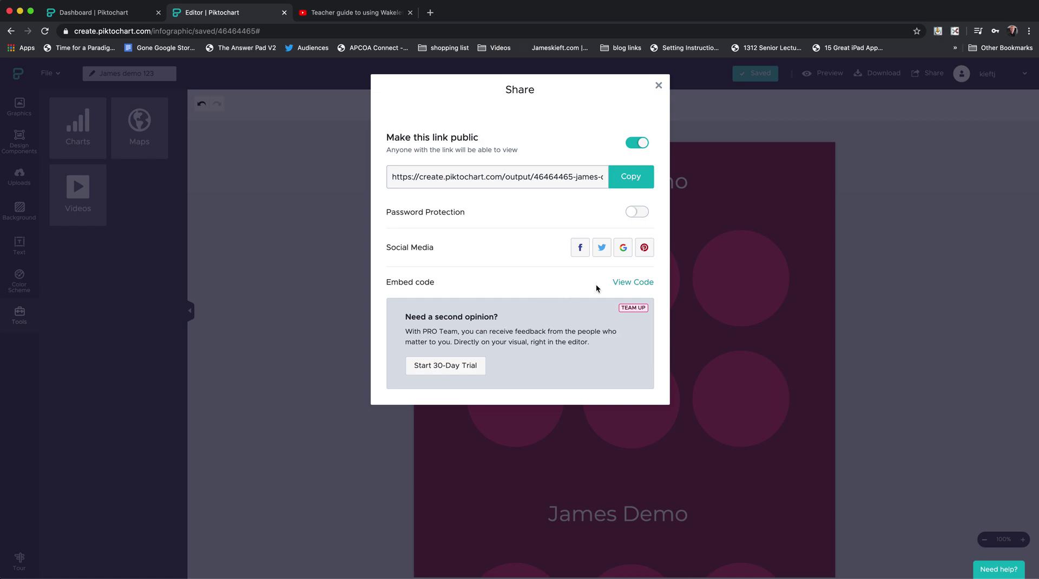
Check the embed code, then close the sharing settings.
click(634, 283)
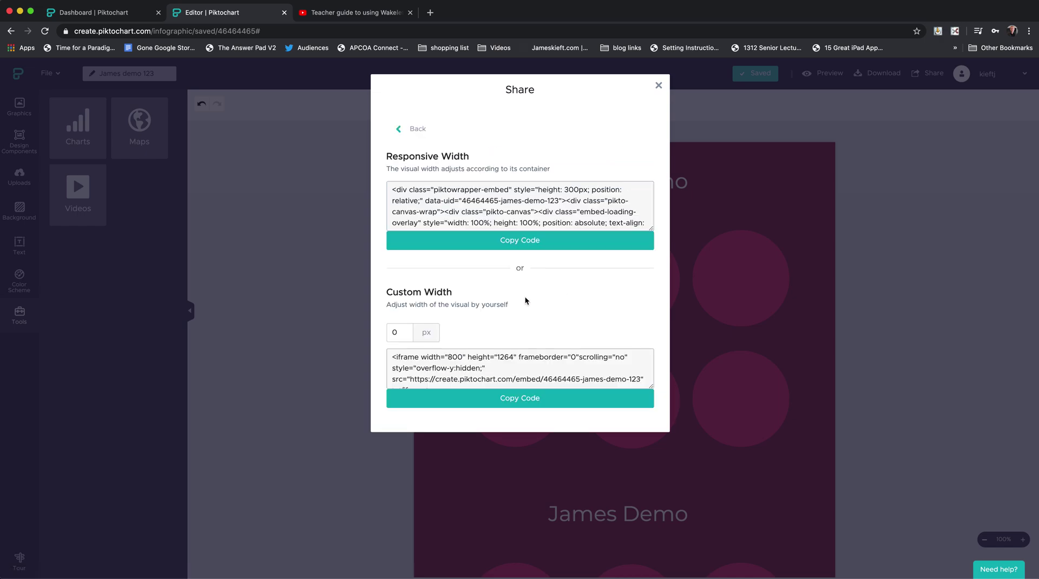
click(399, 132)
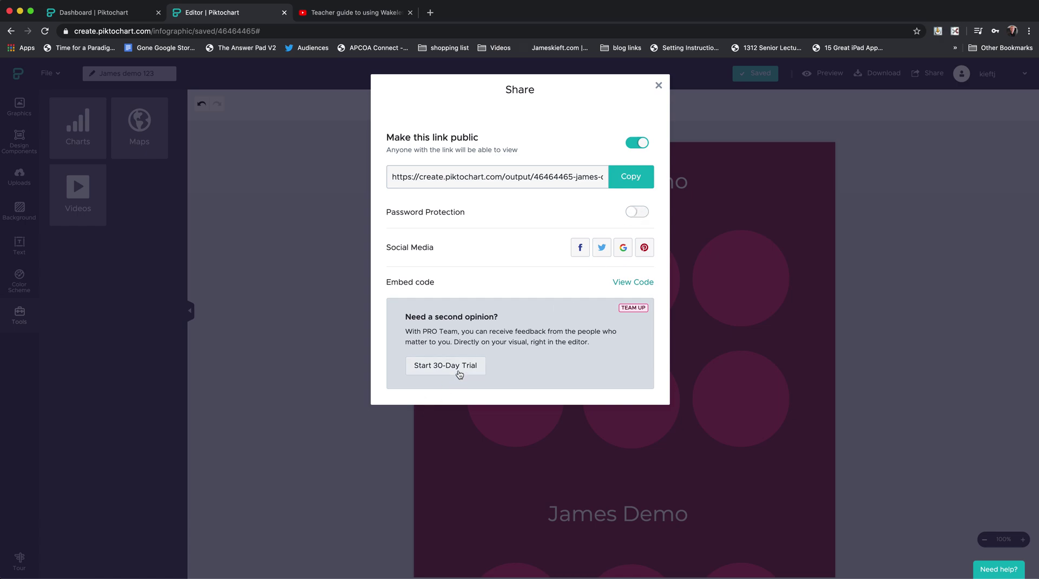
click(658, 86)
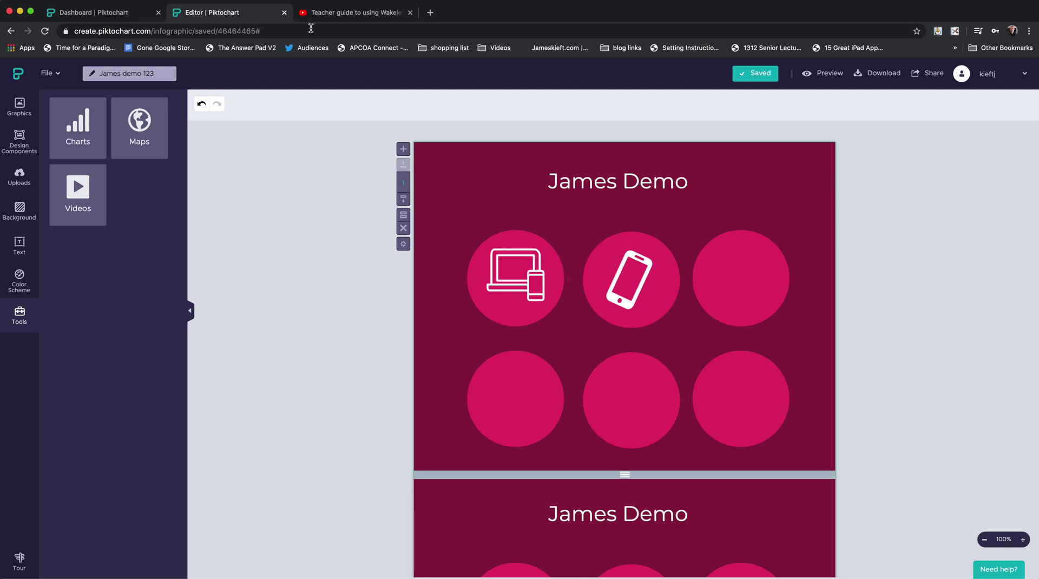
Go to the list of visuals on the Piktochart dashboard.
click(104, 16)
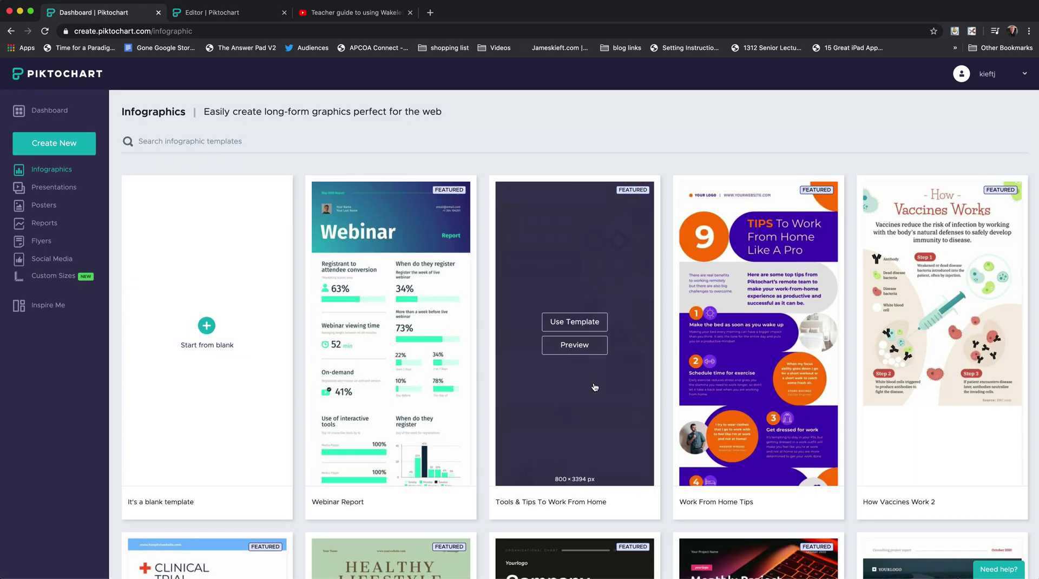
click(46, 112)
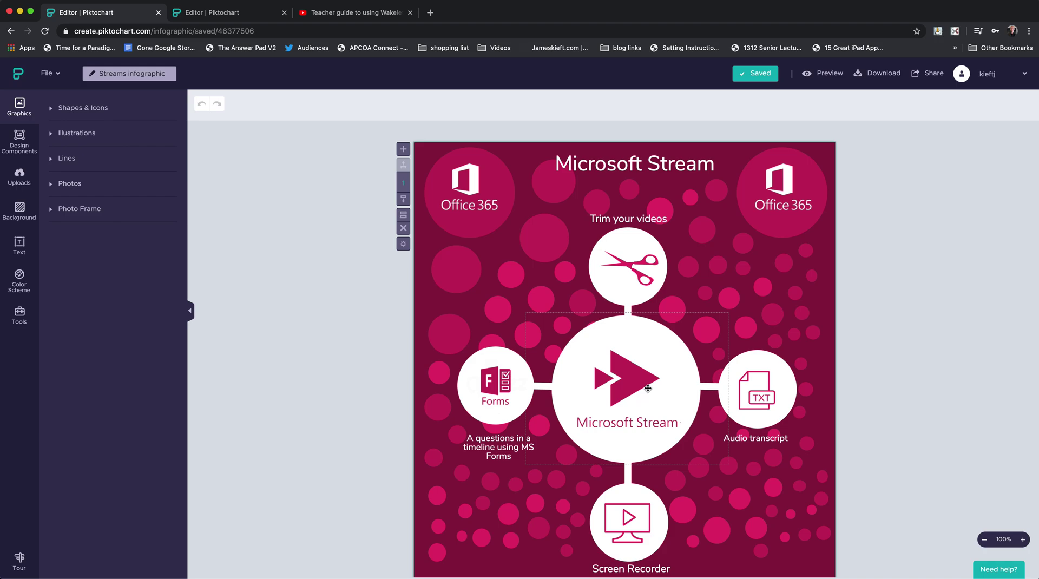
scroll(639, 460, down, 4)
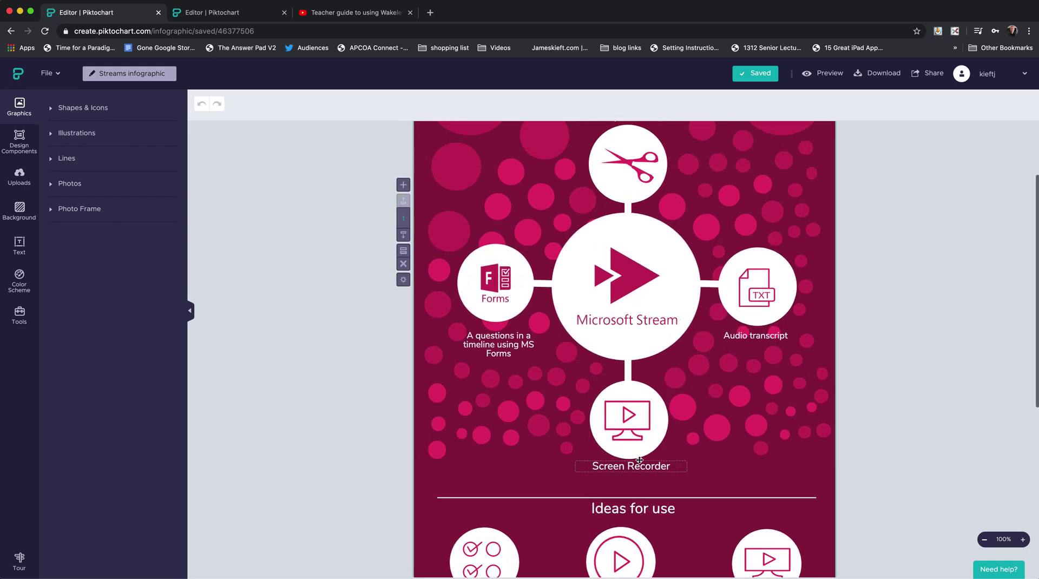
scroll(639, 460, up, 4)
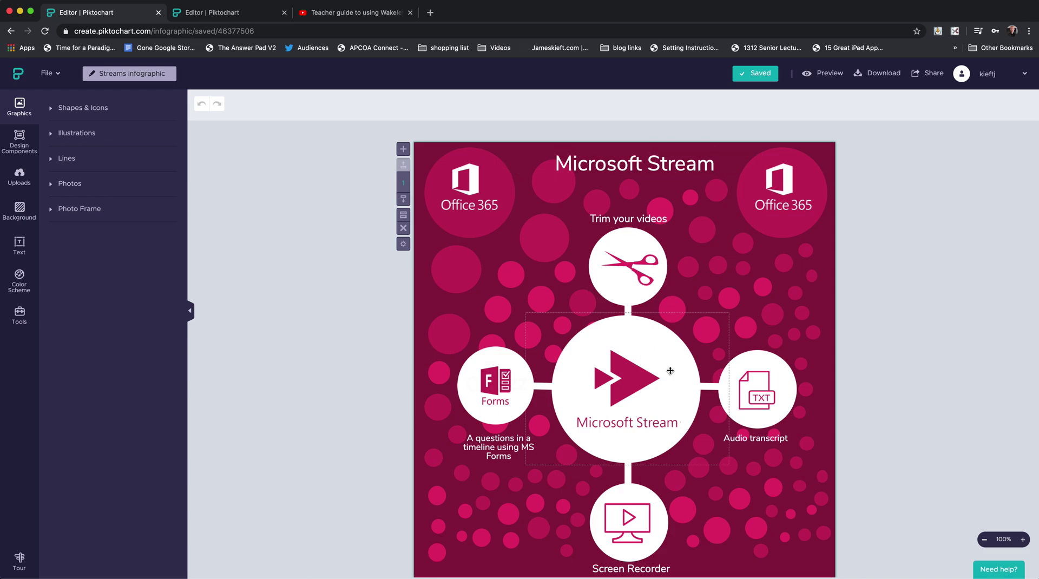
scroll(651, 426, down, 10)
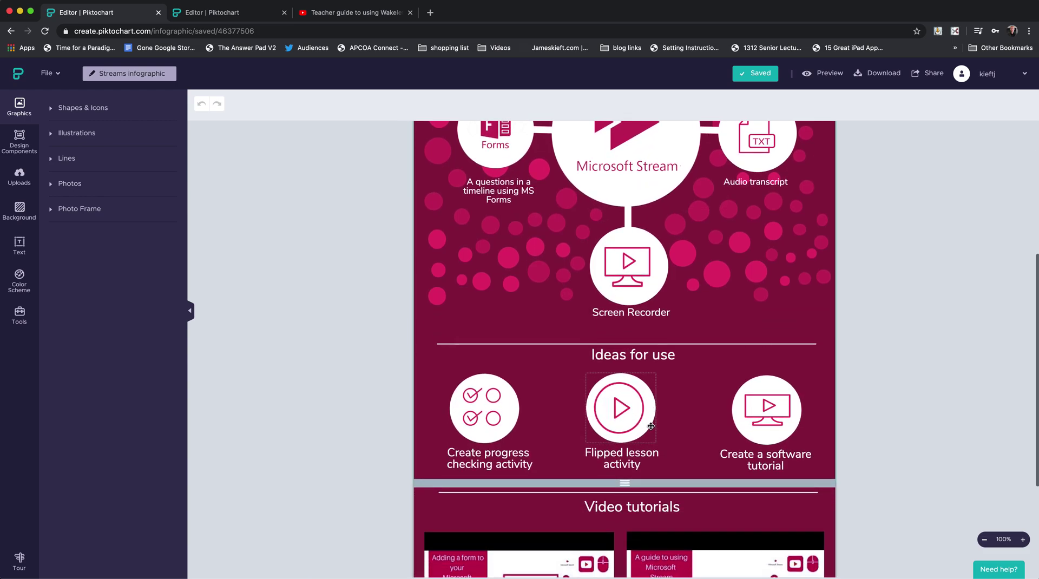
scroll(651, 426, down, 5)
scroll(660, 400, up, 4)
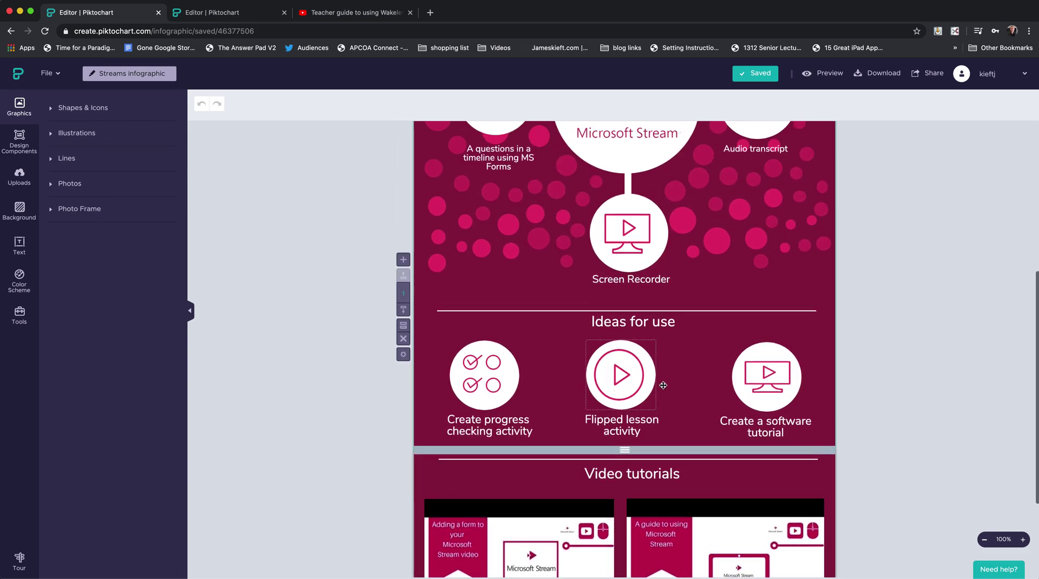
scroll(663, 385, up, 11)
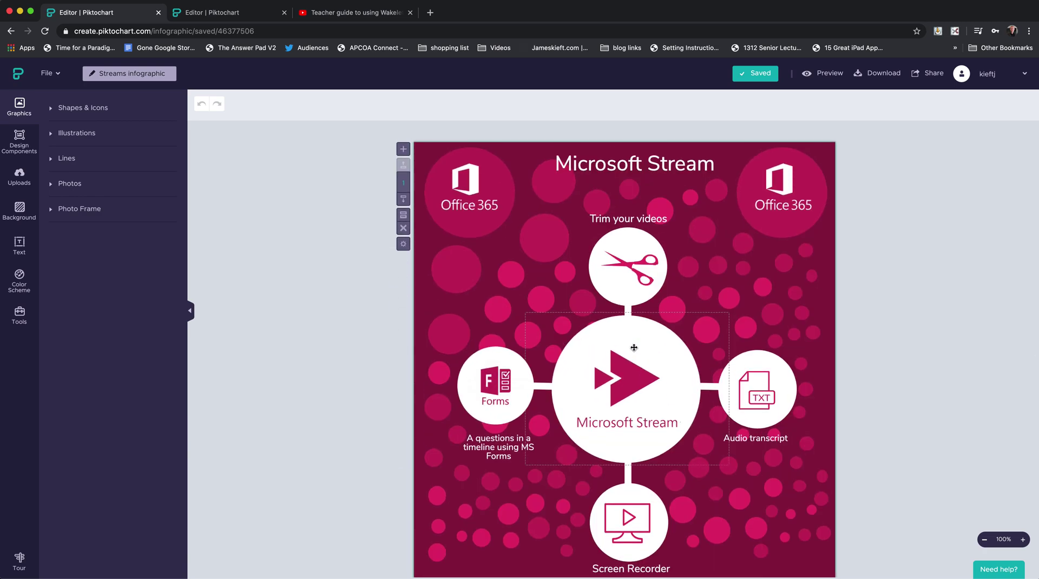